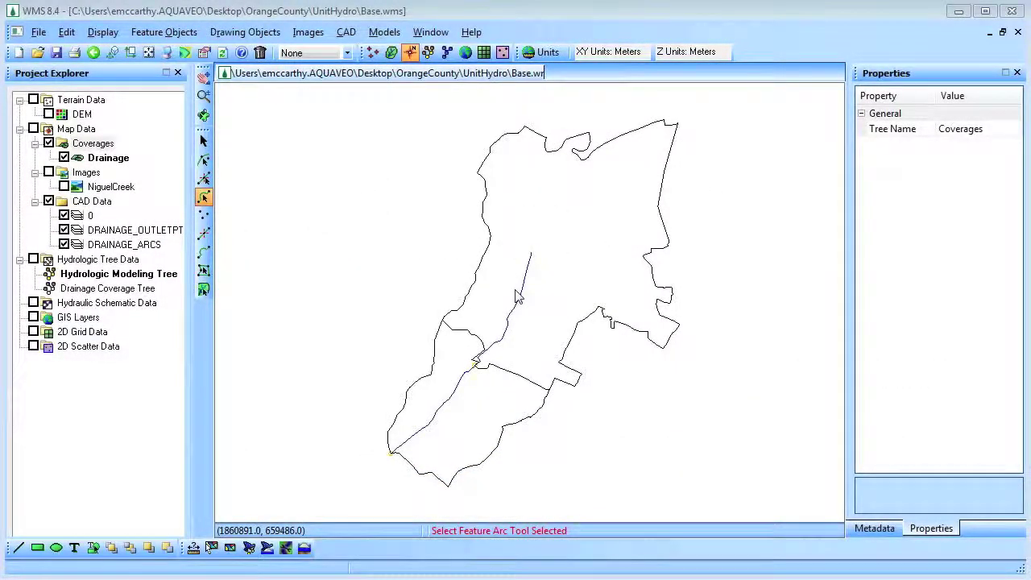
Step: Convert all three CAD layers into feature objects in a coverage named Drainage
{"action": "left_click", "coordinate": [345, 31]}
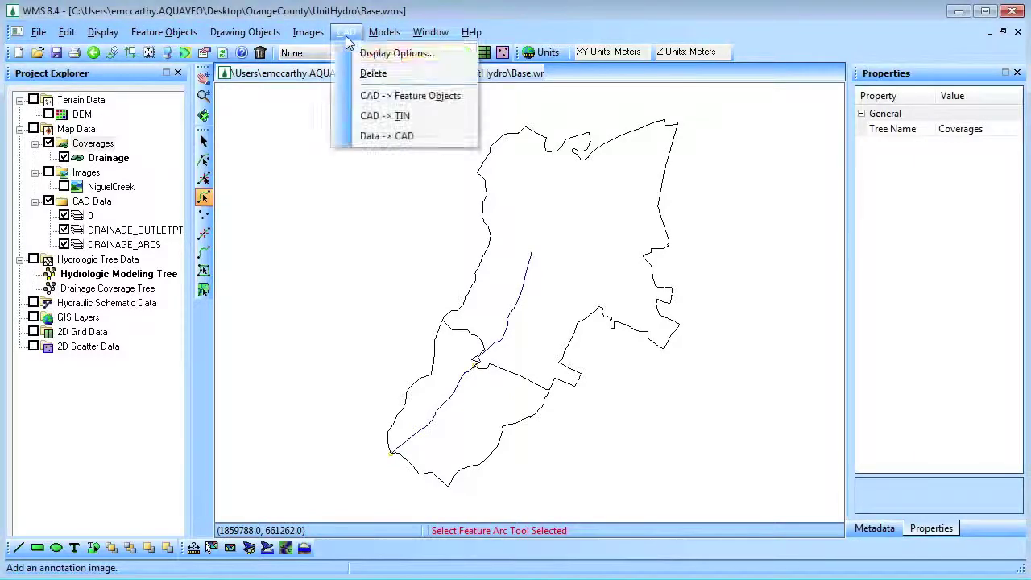
{"action": "left_click", "coordinate": [368, 97]}
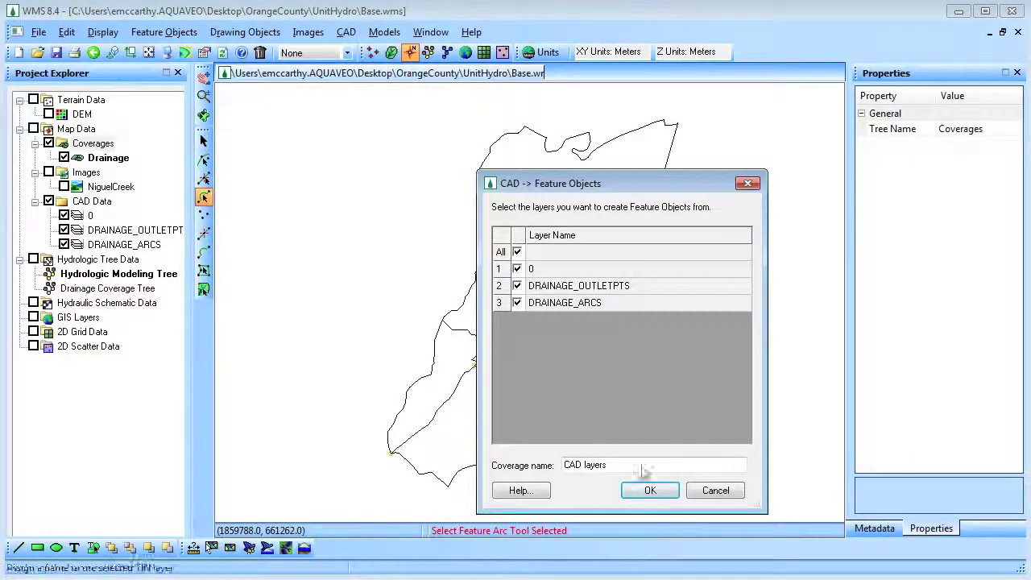
{"action": "left_click", "coordinate": [651, 490]}
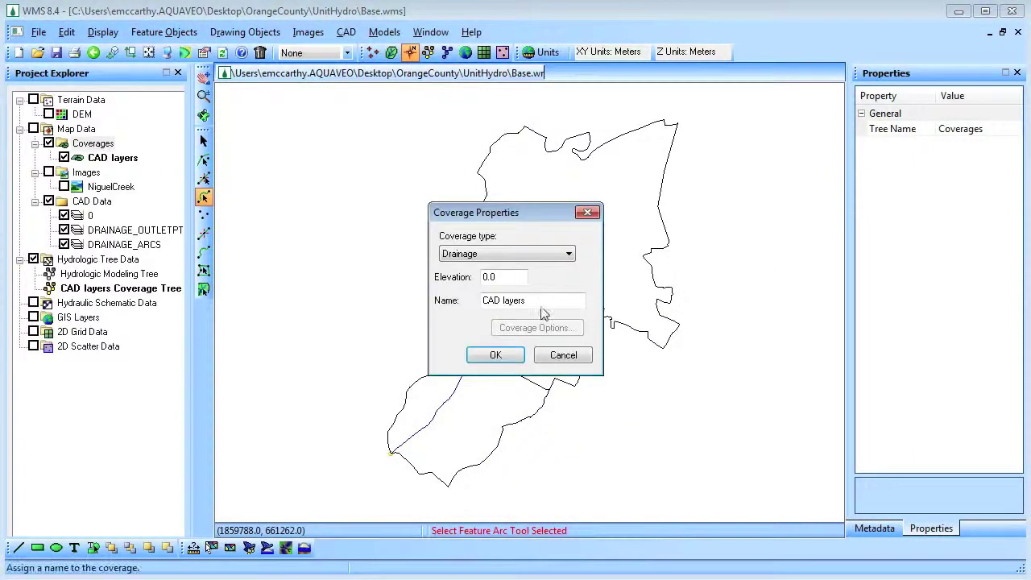
{"action": "left_click_drag", "start_coordinate": [546, 302], "coordinate": [410, 295]}
{"action": "type", "text": "Drainage"}
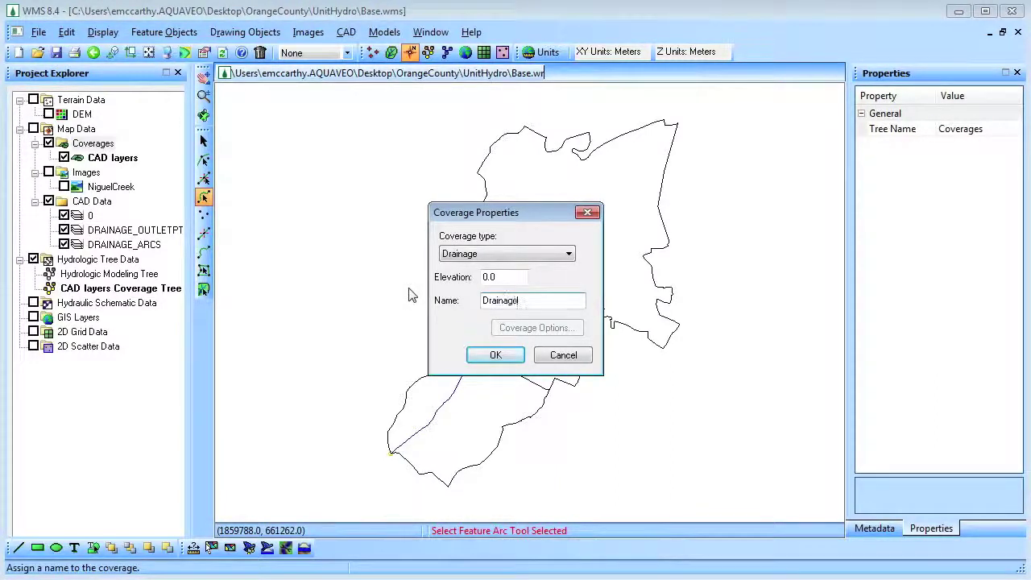
{"action": "left_click", "coordinate": [476, 356]}
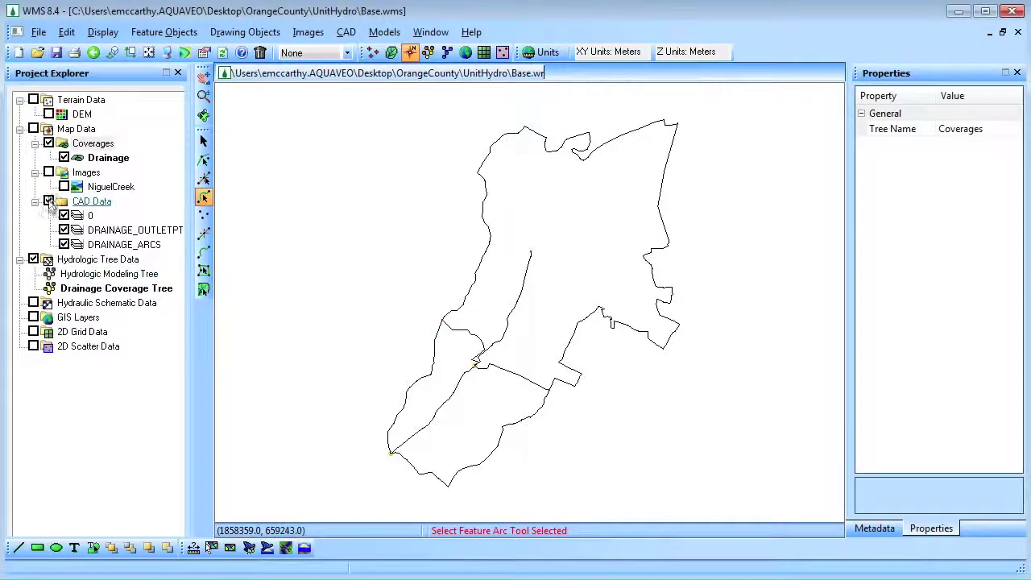
Step: Set the watershed outlet node's type to Drainage outlet
{"action": "left_click", "coordinate": [204, 160]}
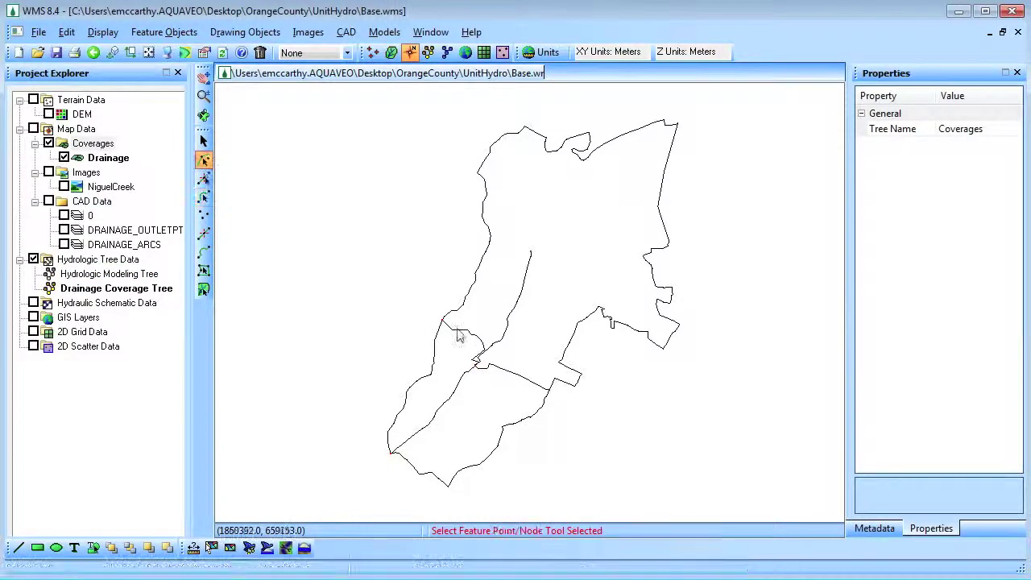
{"action": "right_click", "coordinate": [475, 364]}
{"action": "left_click", "coordinate": [516, 379]}
{"action": "left_click", "coordinate": [112, 205]}
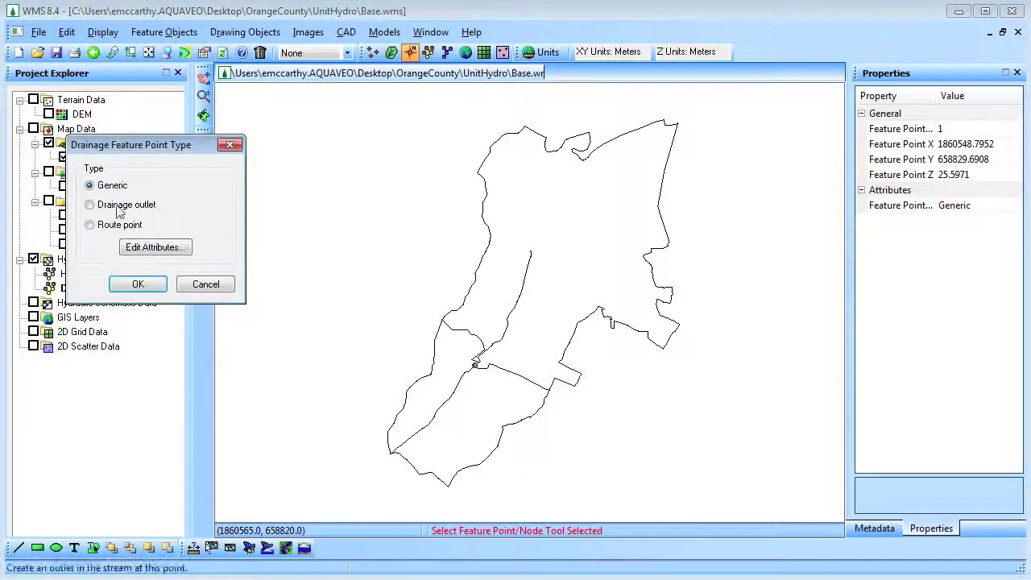
{"action": "left_click", "coordinate": [156, 288]}
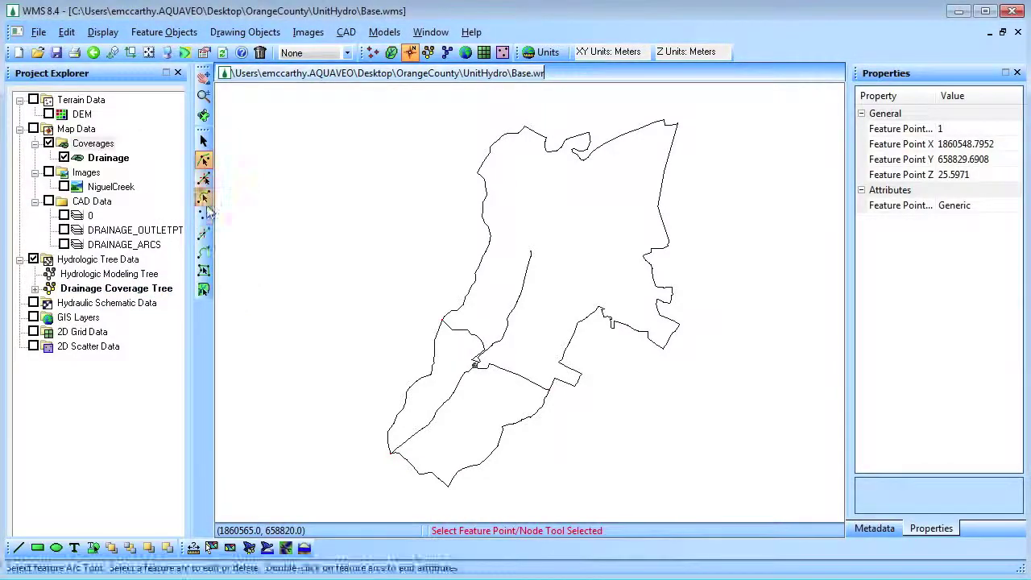
Step: Set both the upper and lower arcs to the Stream type
{"action": "left_click", "coordinate": [204, 197]}
{"action": "double_click", "coordinate": [525, 282]}
{"action": "left_click", "coordinate": [392, 202]}
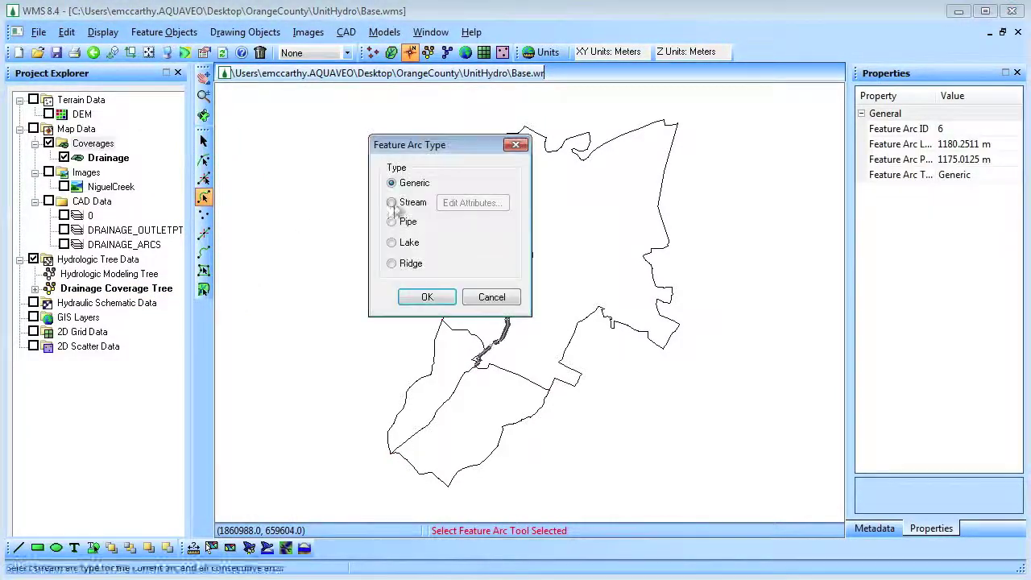
{"action": "left_click", "coordinate": [432, 298]}
{"action": "double_click", "coordinate": [435, 409]}
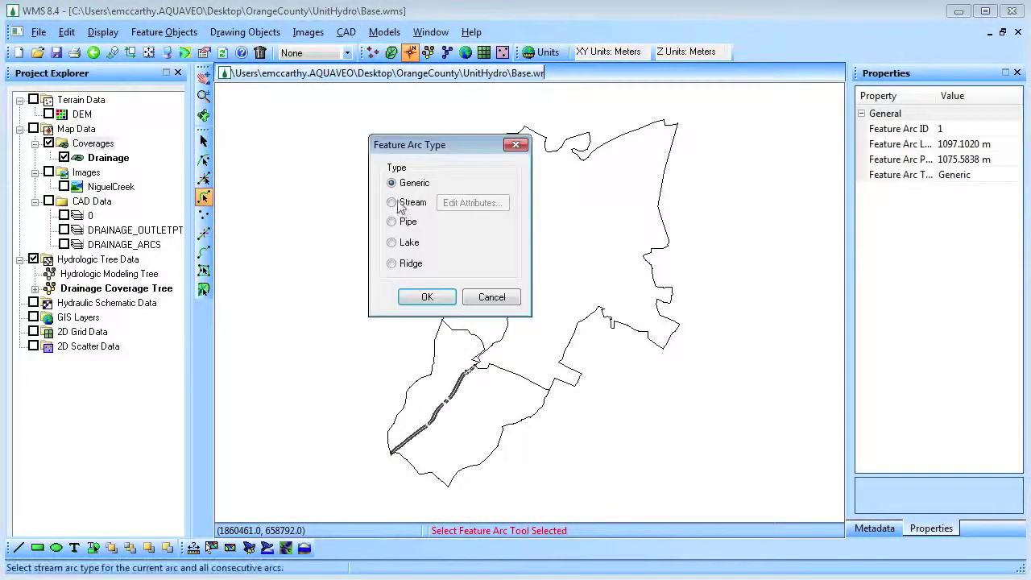
{"action": "left_click", "coordinate": [393, 202]}
{"action": "left_click", "coordinate": [427, 297]}
{"action": "left_click", "coordinate": [406, 305]}
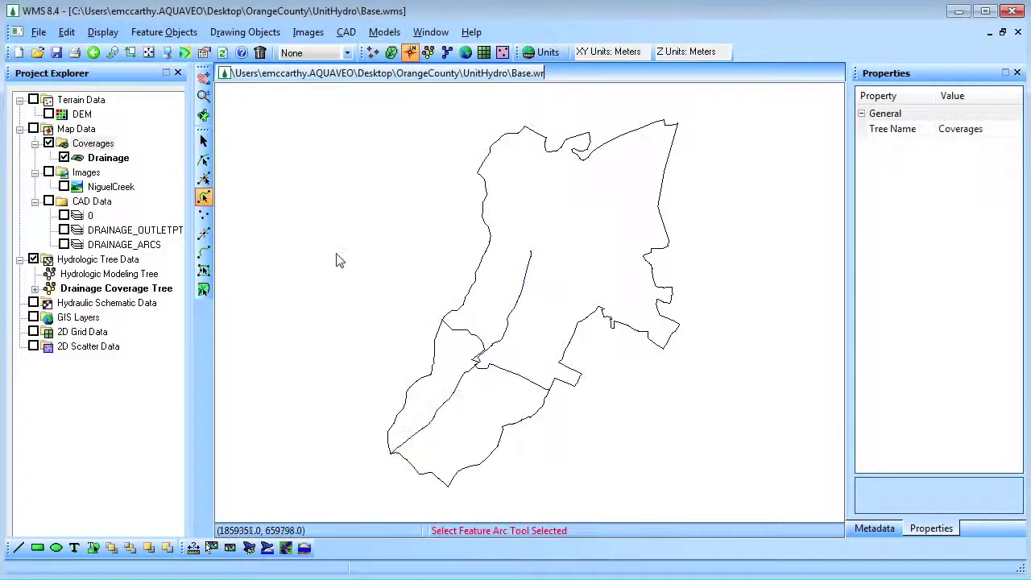
Step: Build basin polygons from all drainage arcs and show the DEM at full extent
{"action": "left_click", "coordinate": [164, 32]}
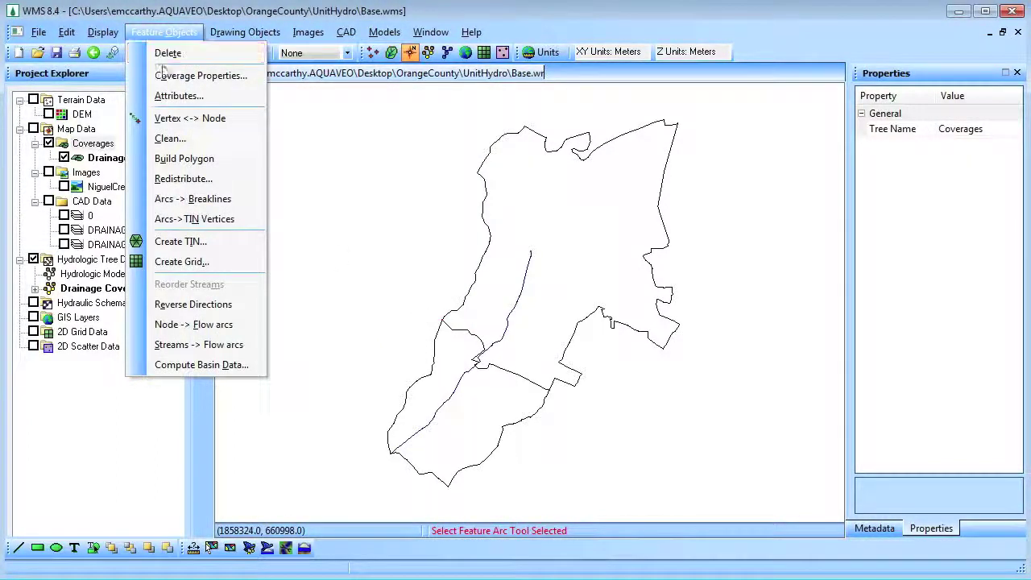
{"action": "left_click", "coordinate": [200, 159]}
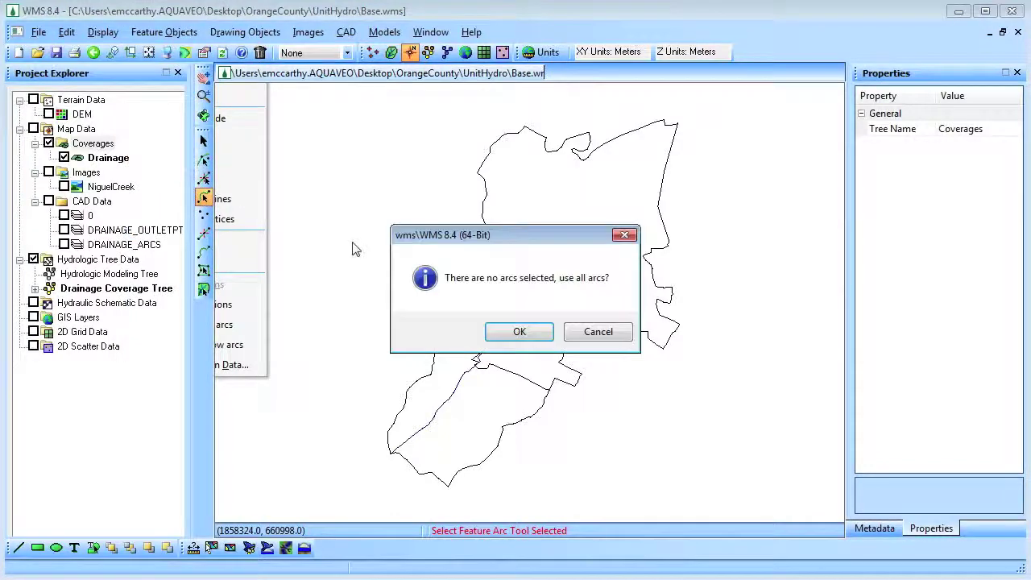
{"action": "left_click", "coordinate": [519, 329]}
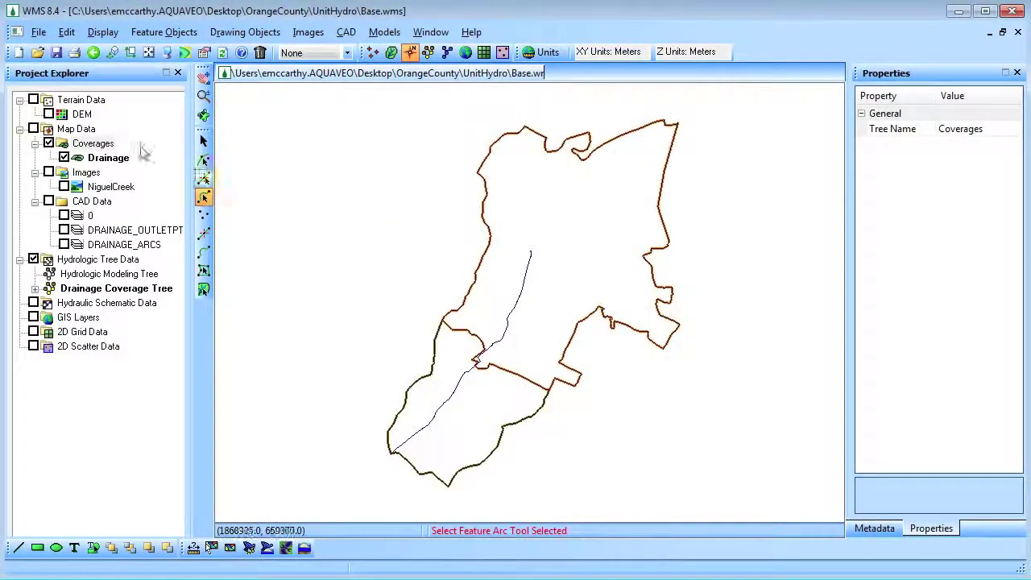
{"action": "left_click", "coordinate": [33, 100]}
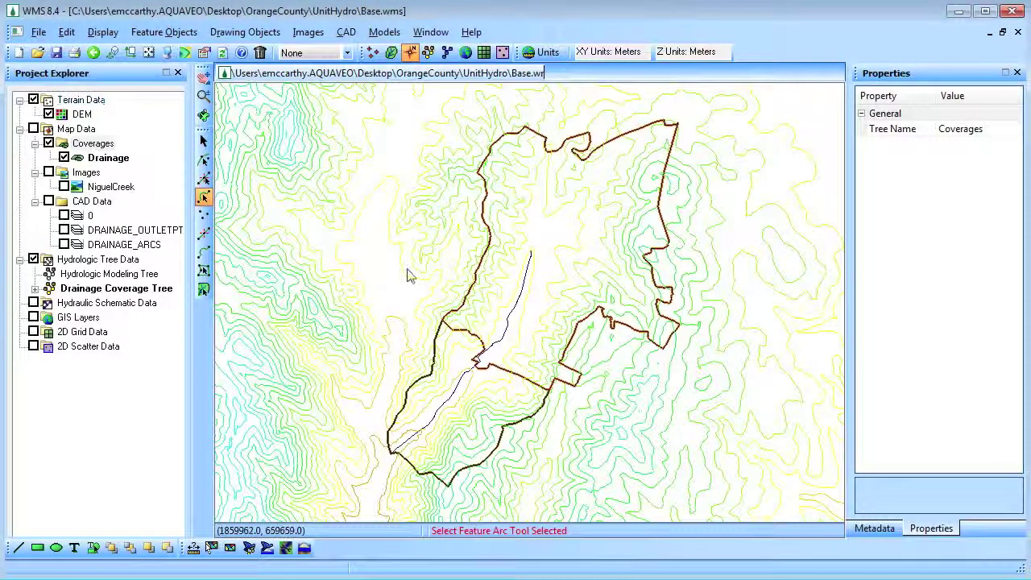
{"action": "left_click", "coordinate": [148, 53]}
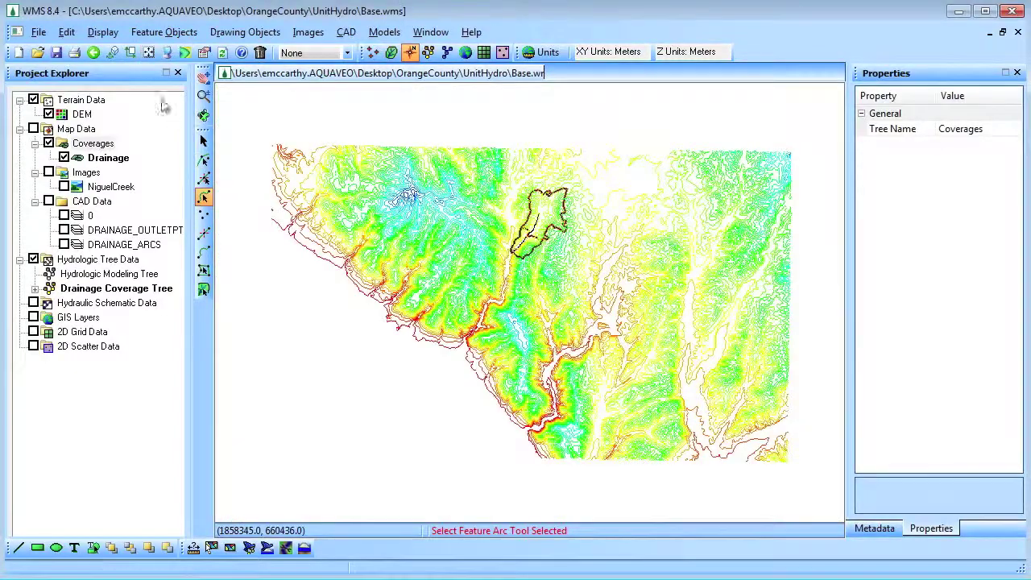
Step: Trim the DEM to a six-point polygon around the watershed and assign polygon basin IDs to the DEM
{"action": "left_click", "coordinate": [372, 53]}
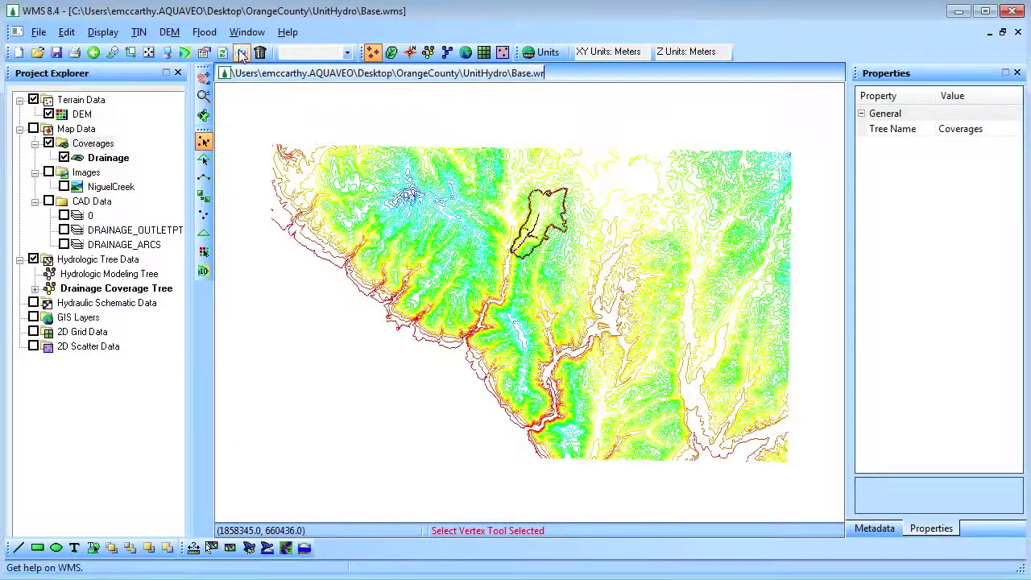
{"action": "left_click", "coordinate": [169, 32]}
{"action": "mouse_move", "coordinate": [193, 116]}
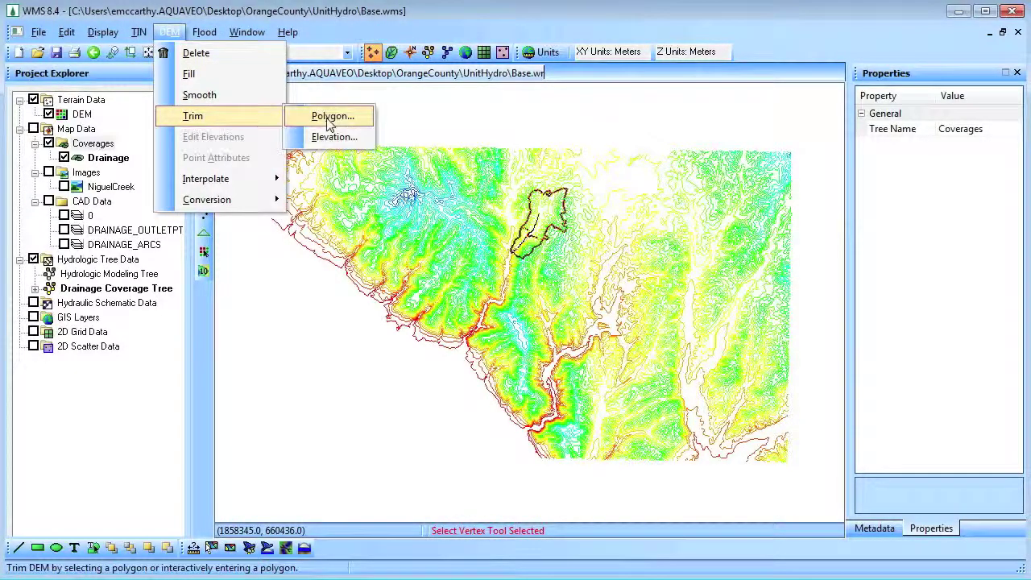
{"action": "left_click", "coordinate": [332, 116]}
{"action": "left_click", "coordinate": [490, 369]}
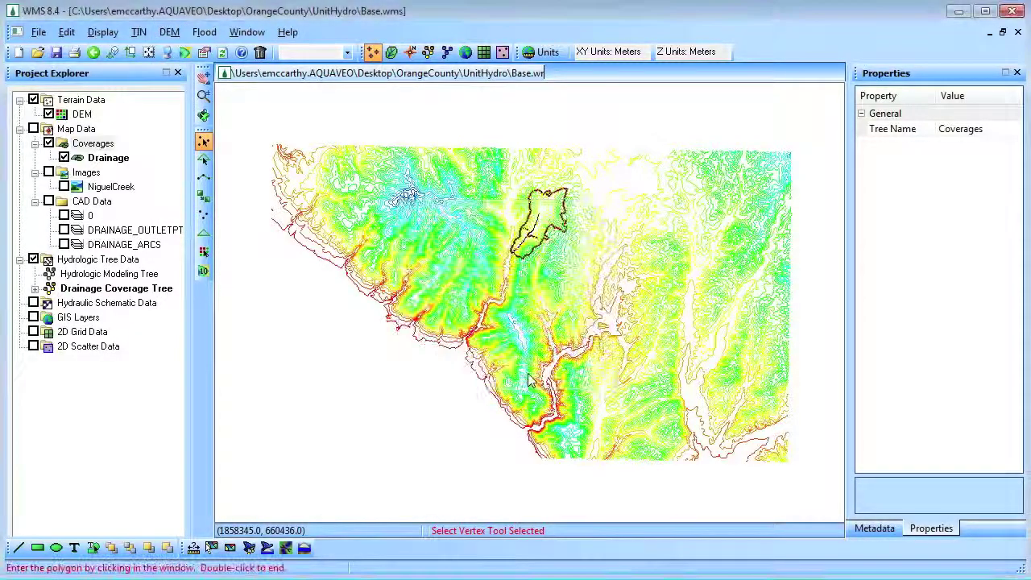
{"action": "scroll", "coordinate": [531, 201], "scroll_direction": "up", "scroll_amount": 1}
{"action": "scroll", "coordinate": [532, 201], "scroll_direction": "up", "scroll_amount": 2}
{"action": "left_click", "coordinate": [536, 176]}
{"action": "left_click", "coordinate": [419, 386]}
{"action": "left_click", "coordinate": [550, 457]}
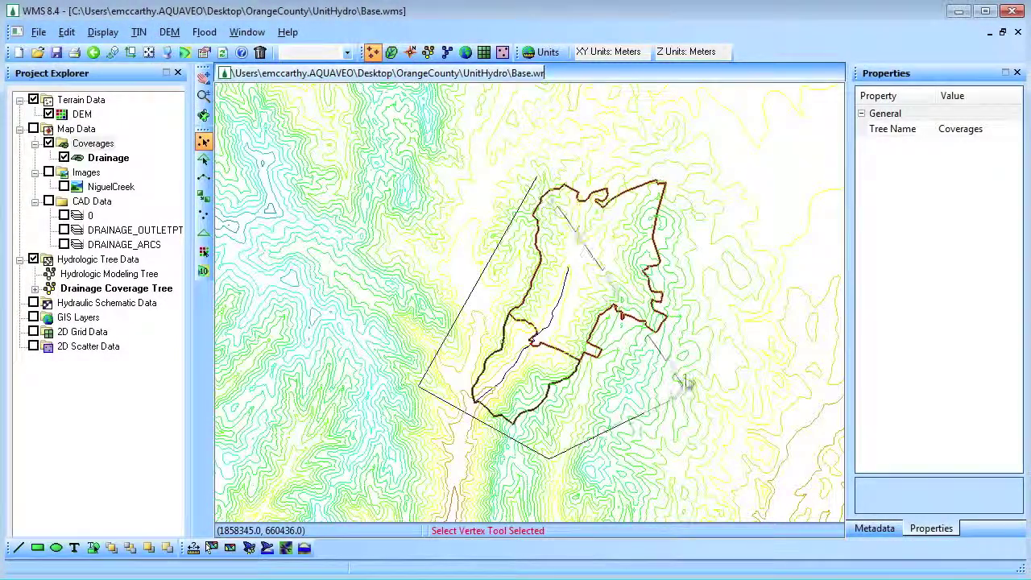
{"action": "left_click", "coordinate": [681, 394]}
{"action": "left_click", "coordinate": [712, 286]}
{"action": "double_click", "coordinate": [642, 158]}
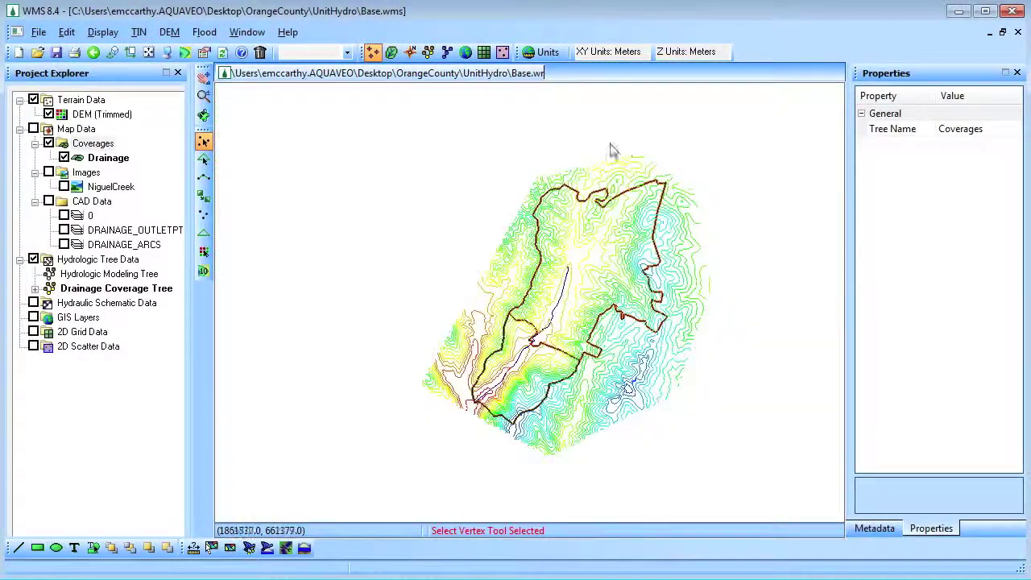
{"action": "left_click", "coordinate": [169, 33]}
{"action": "left_click", "coordinate": [242, 326]}
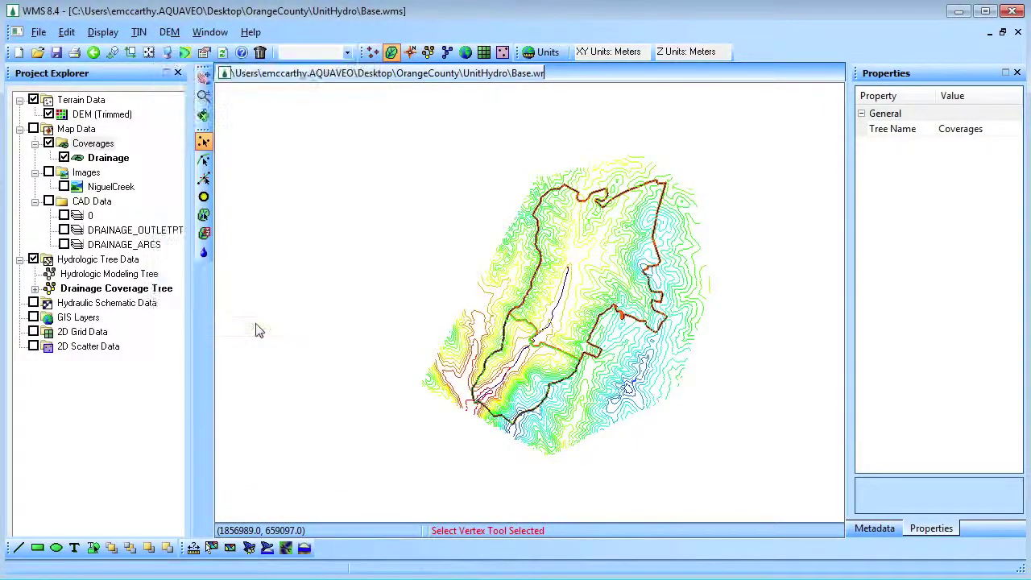
Step: Compute basin areas (1.14 and 0.38 sq mi), hide terrain data, and show the NiguelCreek image
{"action": "left_click", "coordinate": [169, 32]}
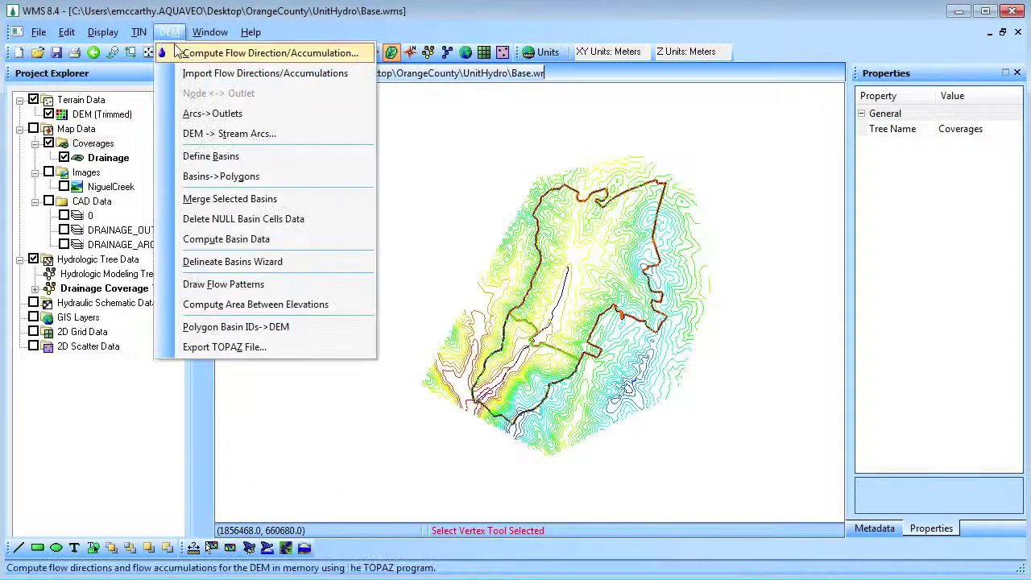
{"action": "left_click", "coordinate": [238, 242]}
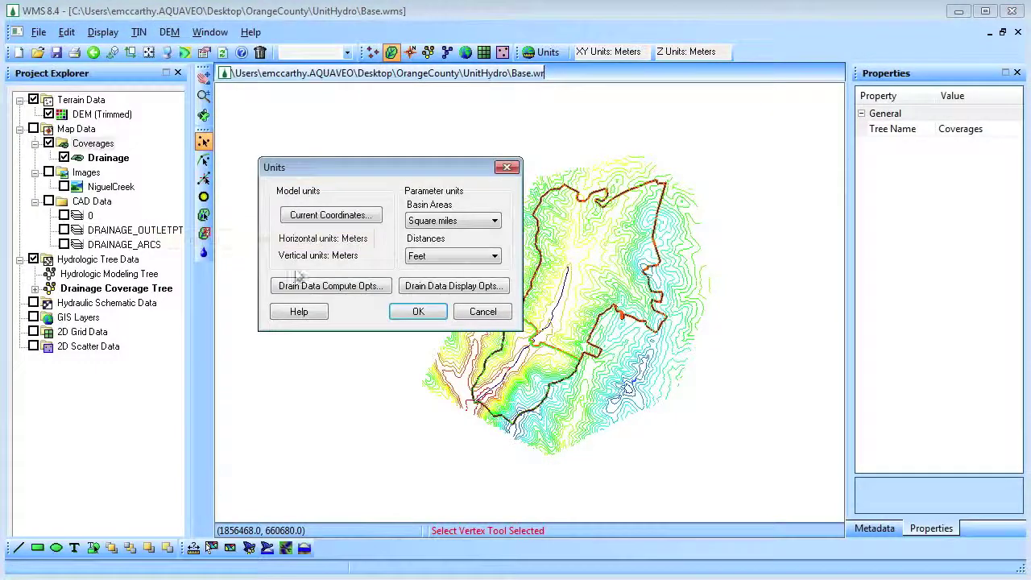
{"action": "left_click", "coordinate": [418, 312]}
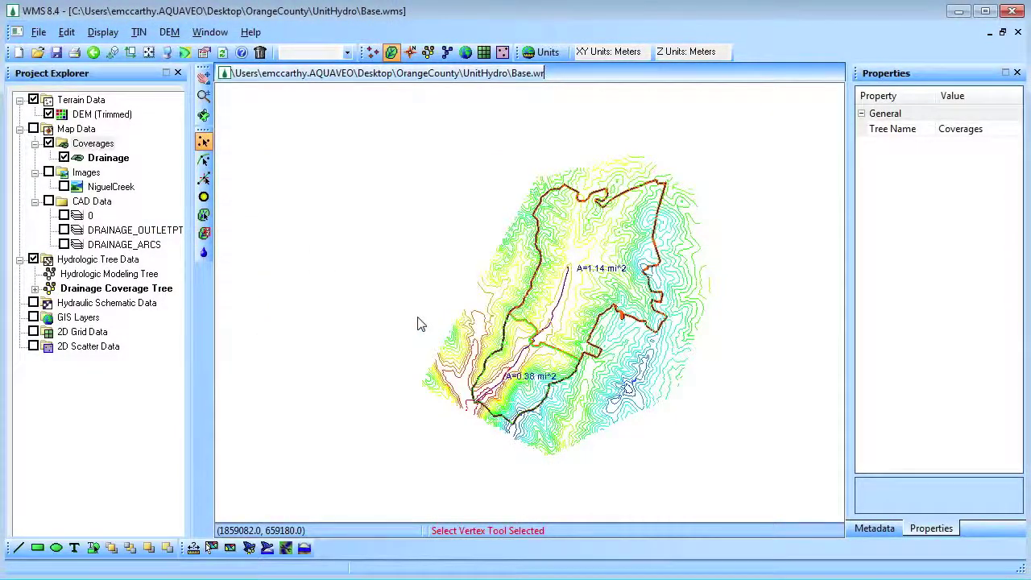
{"action": "left_click", "coordinate": [34, 100]}
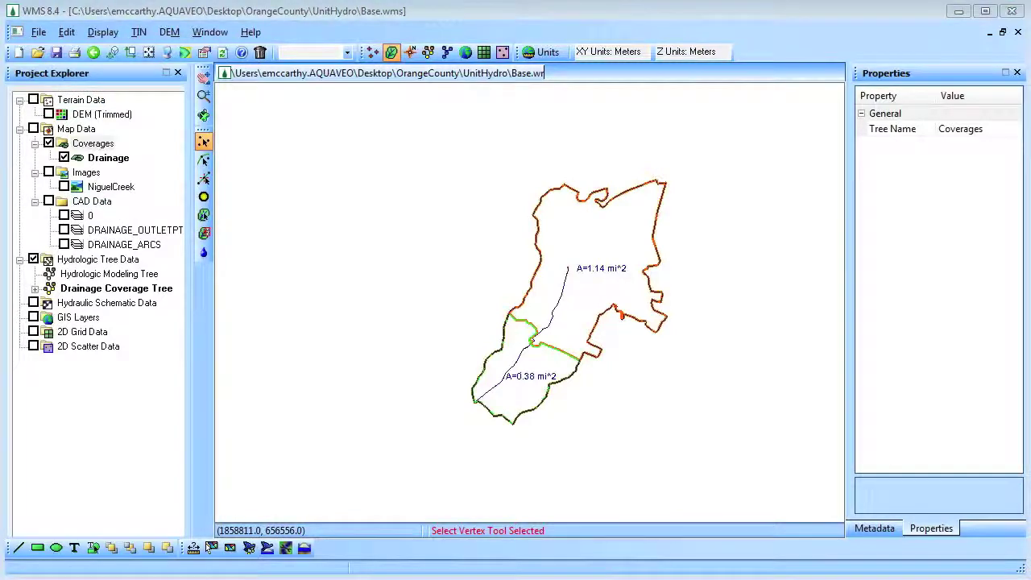
{"action": "left_click", "coordinate": [48, 173]}
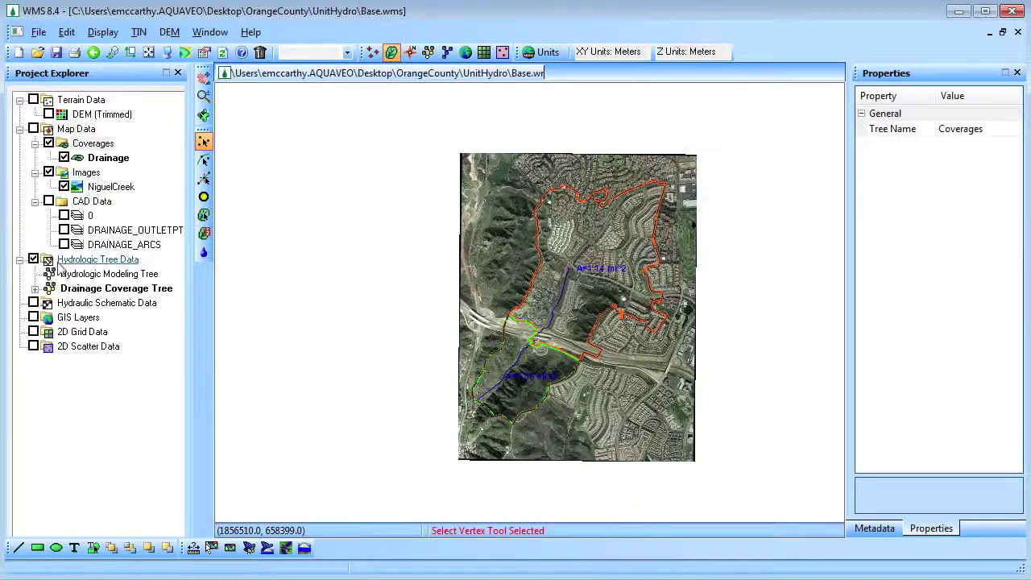
Step: Add the niguellanduse.shp shapefile to the GIS layers
{"action": "right_click", "coordinate": [77, 318]}
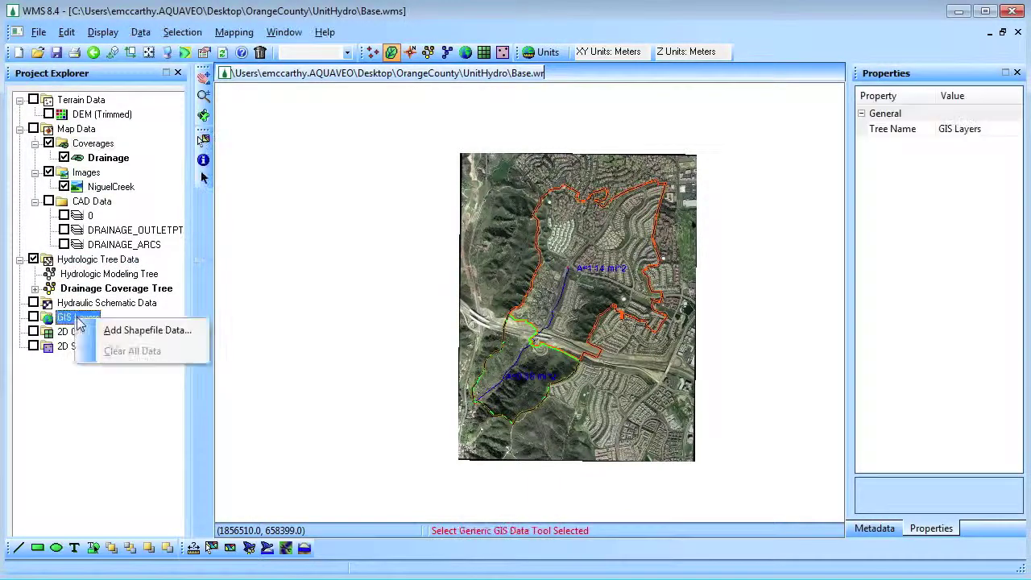
{"action": "left_click", "coordinate": [118, 330]}
{"action": "double_click", "coordinate": [415, 205]}
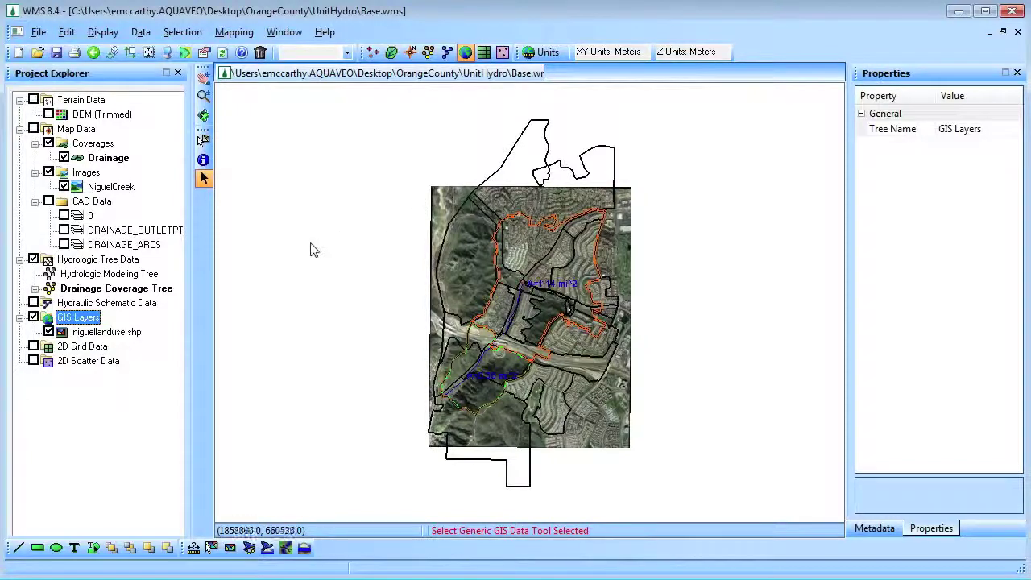
{"action": "left_click", "coordinate": [133, 330]}
Step: Create a new Land Use coverage and make it active
{"action": "right_click", "coordinate": [94, 145]}
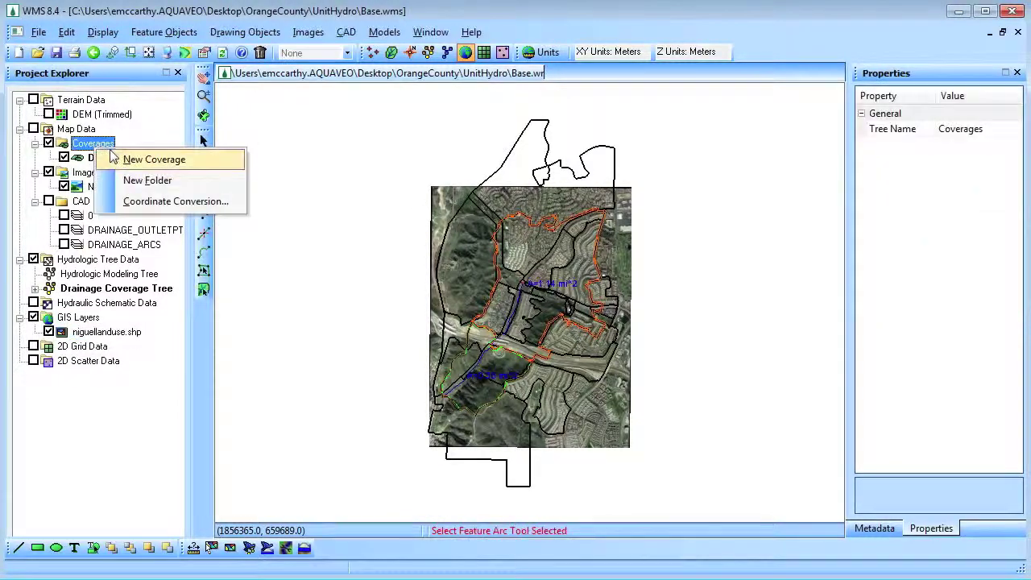
{"action": "left_click", "coordinate": [168, 157]}
{"action": "left_click", "coordinate": [551, 208]}
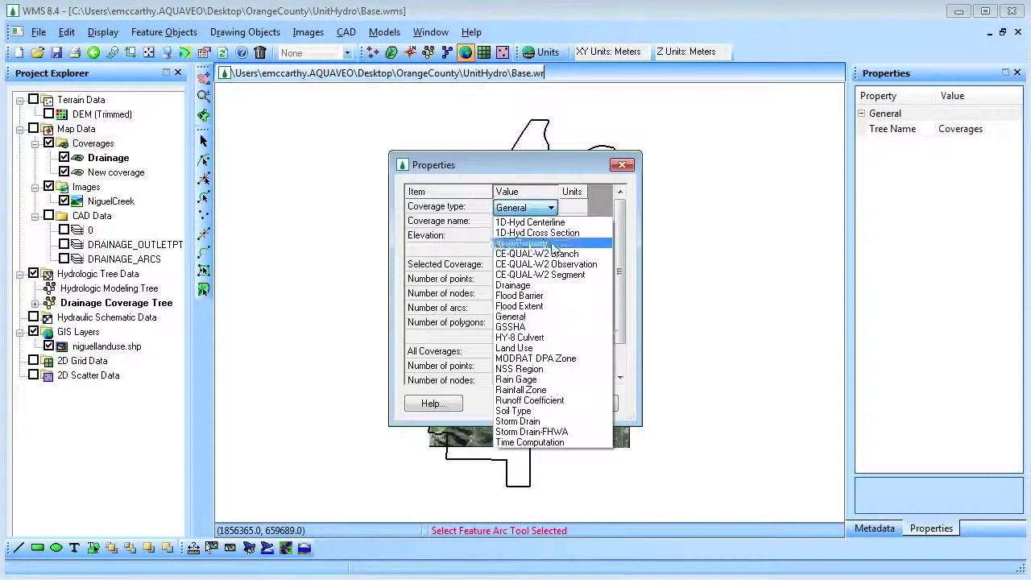
{"action": "left_click", "coordinate": [551, 348]}
{"action": "left_click", "coordinate": [531, 401]}
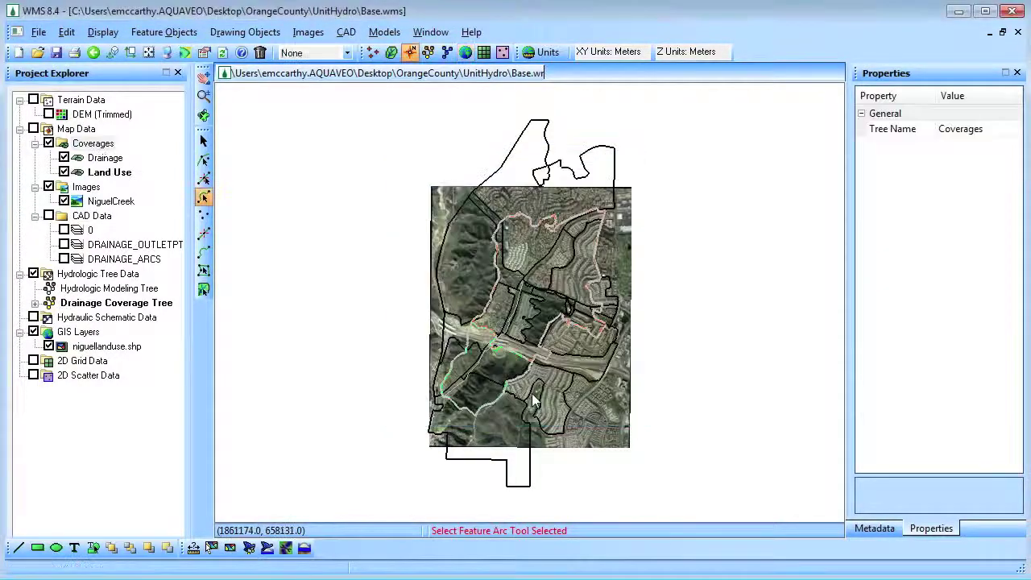
{"action": "left_click", "coordinate": [120, 174]}
Step: Map all land use shapes into the Land Use coverage using LU_CODE as the attribute
{"action": "left_click", "coordinate": [107, 346]}
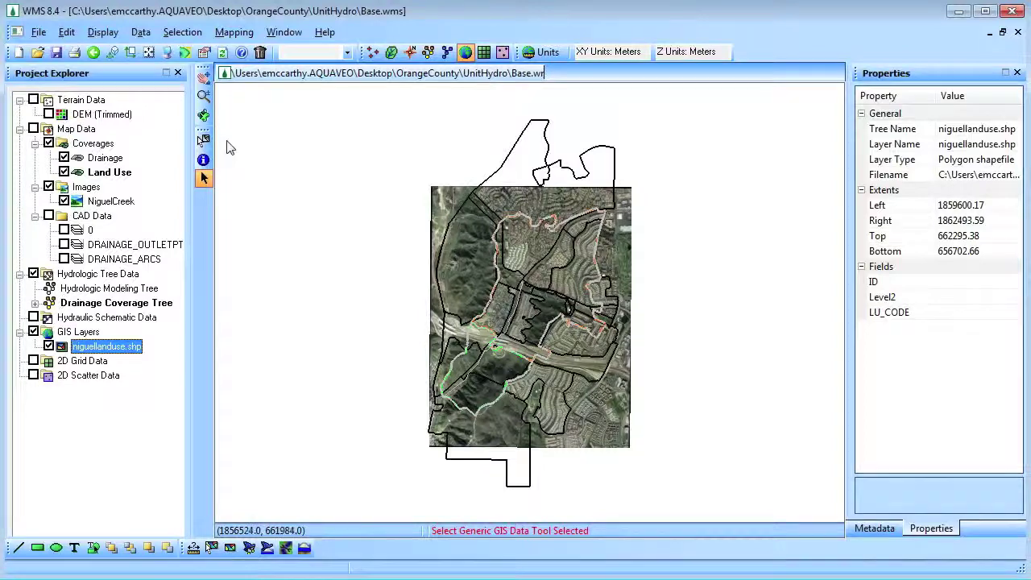
{"action": "left_click", "coordinate": [234, 31]}
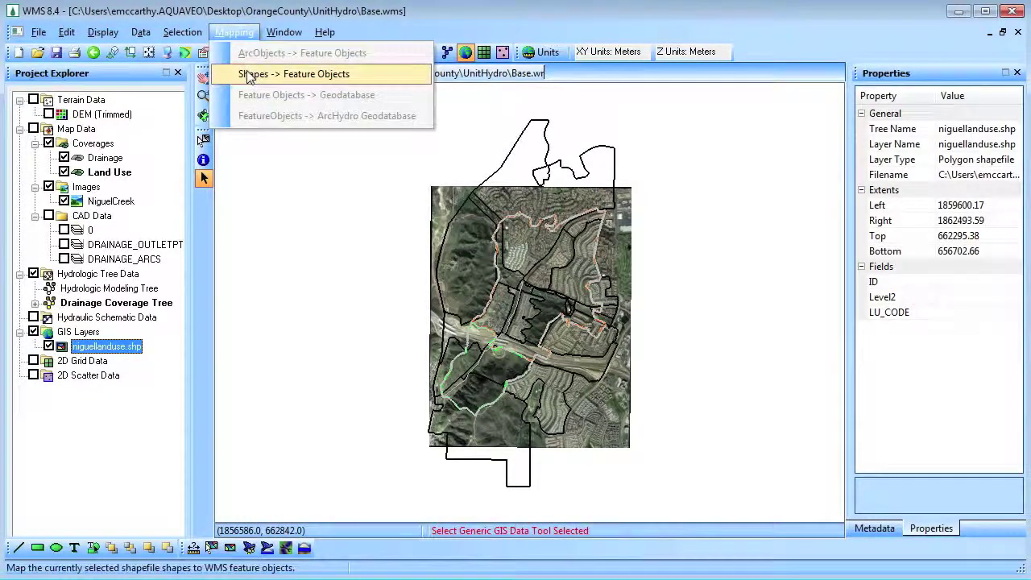
{"action": "left_click", "coordinate": [250, 73]}
{"action": "left_click", "coordinate": [588, 332]}
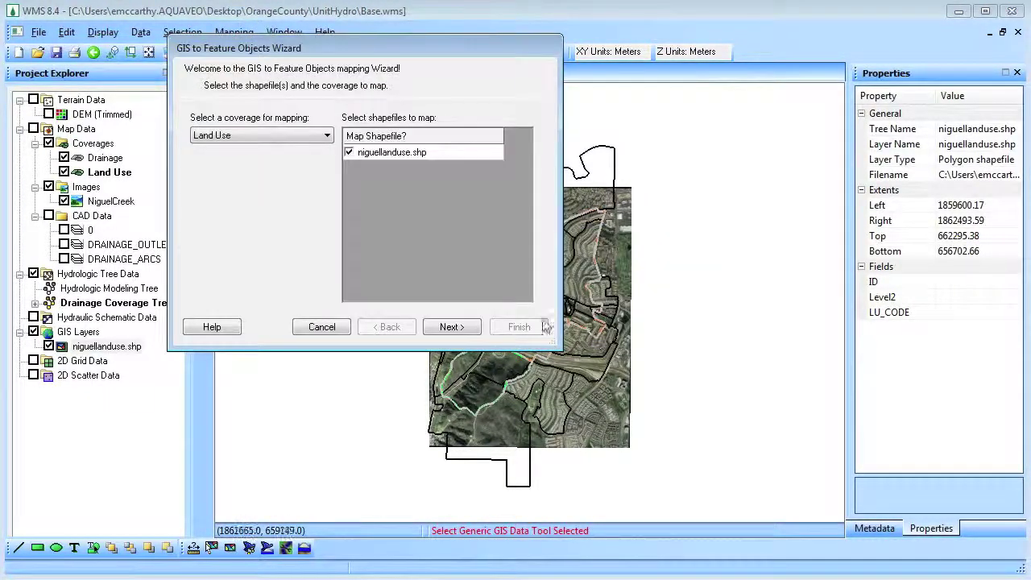
{"action": "left_click", "coordinate": [451, 328]}
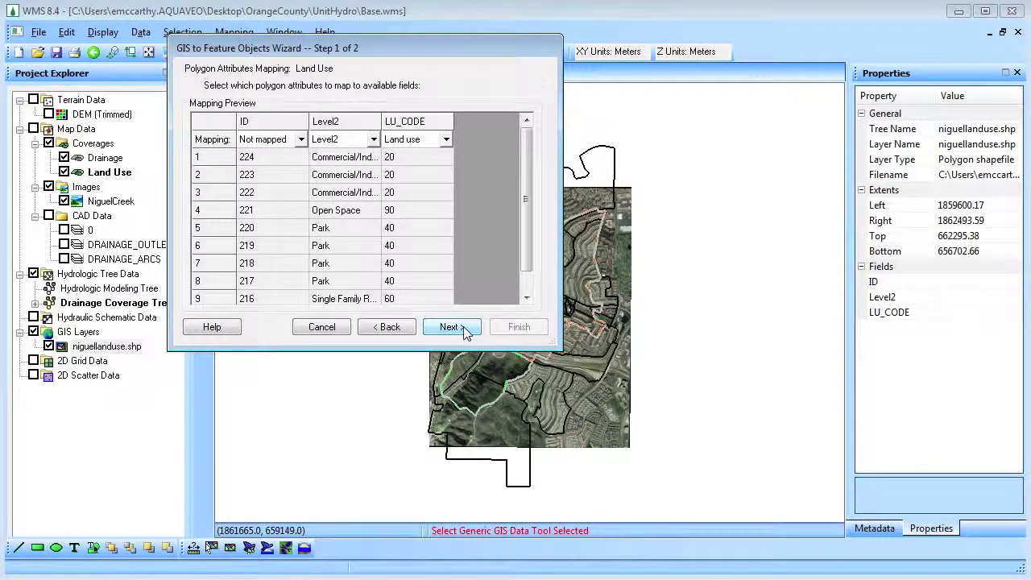
{"action": "left_click", "coordinate": [451, 327]}
{"action": "left_click", "coordinate": [518, 327]}
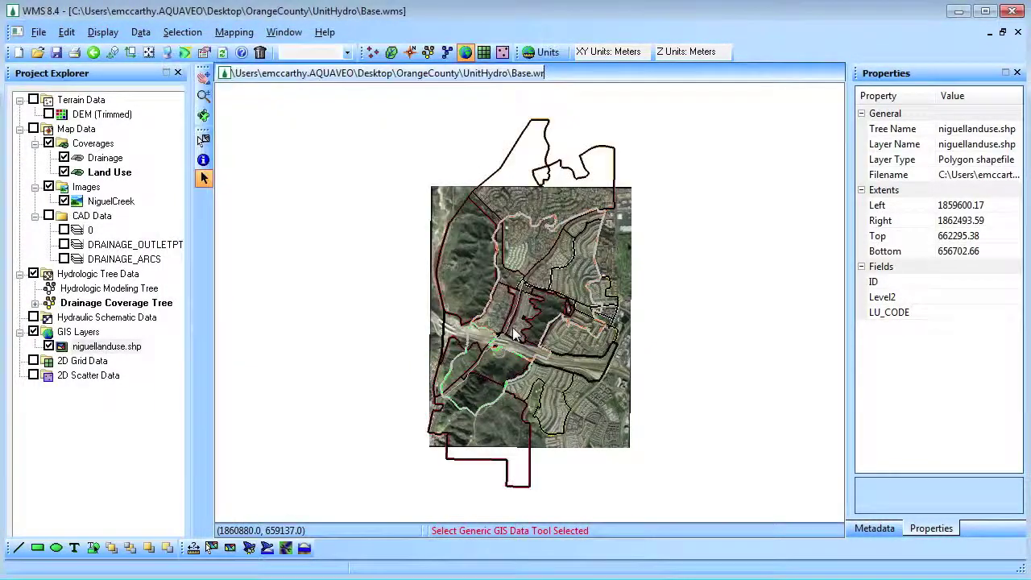
{"action": "right_click", "coordinate": [90, 332]}
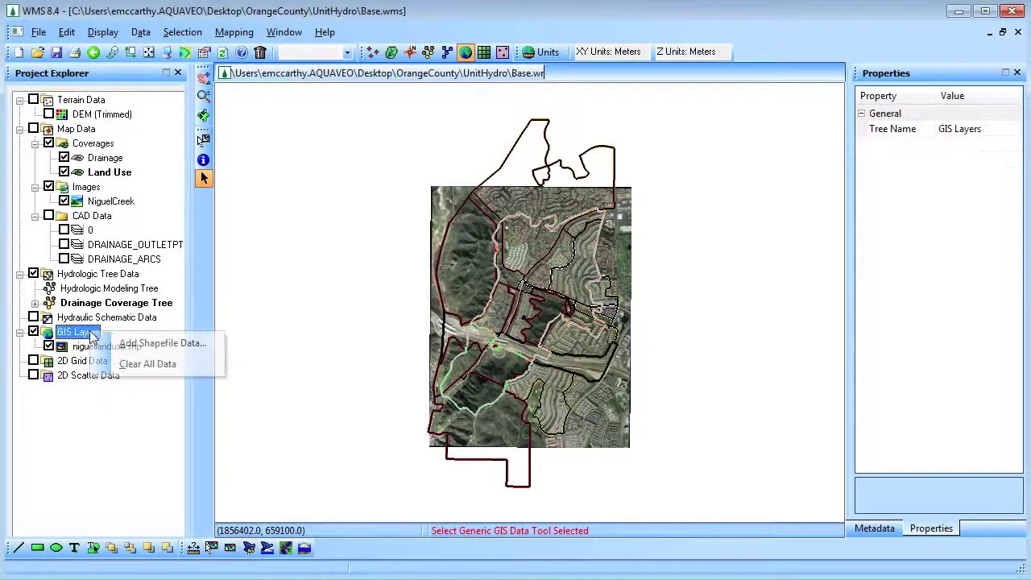
Step: Load the Soilgroup_Bdy soil shapefile and add a new Soil Type coverage
{"action": "left_click", "coordinate": [114, 343]}
{"action": "left_click", "coordinate": [429, 216]}
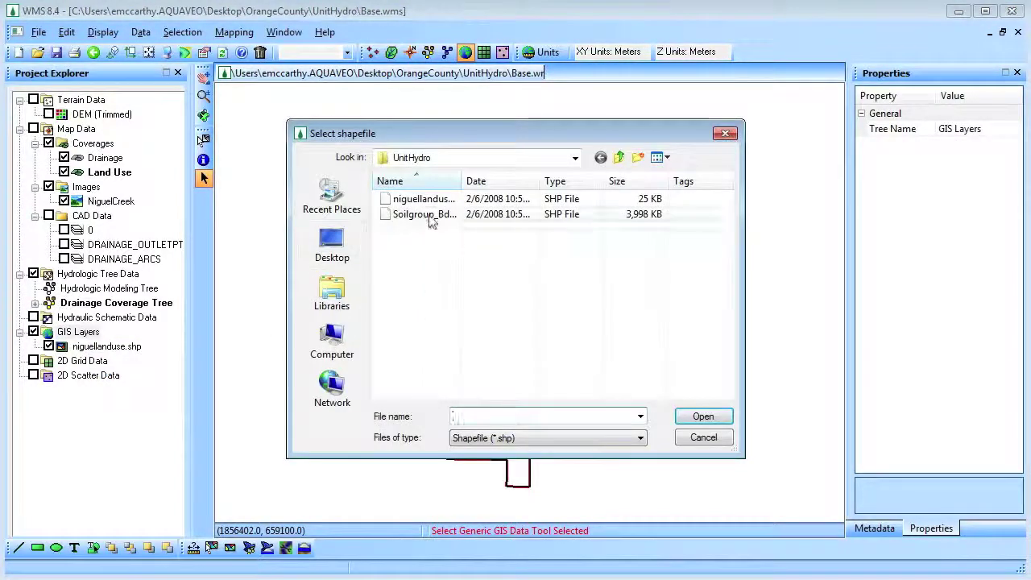
{"action": "right_click", "coordinate": [120, 147]}
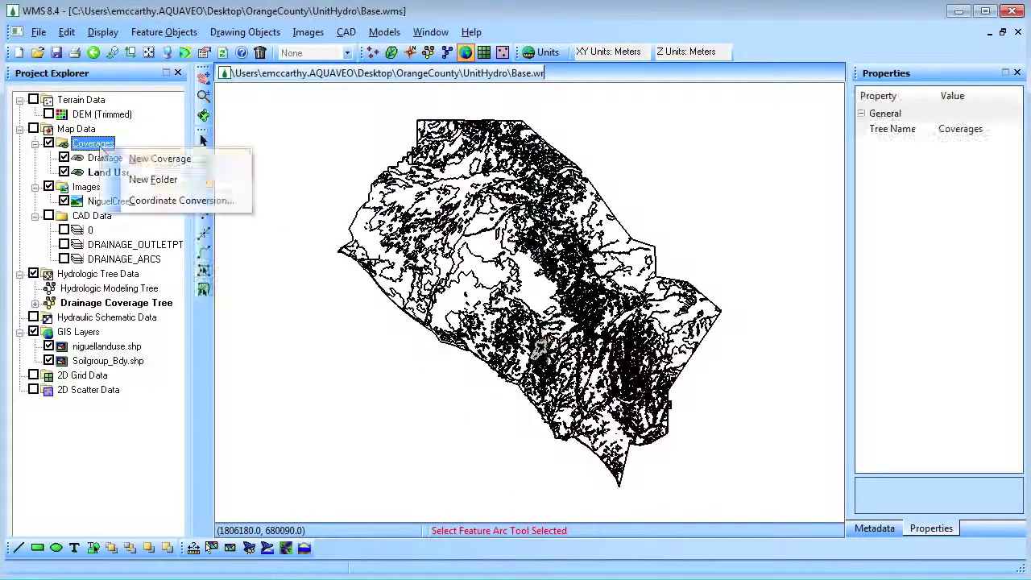
{"action": "left_click", "coordinate": [129, 164]}
{"action": "left_click", "coordinate": [540, 208]}
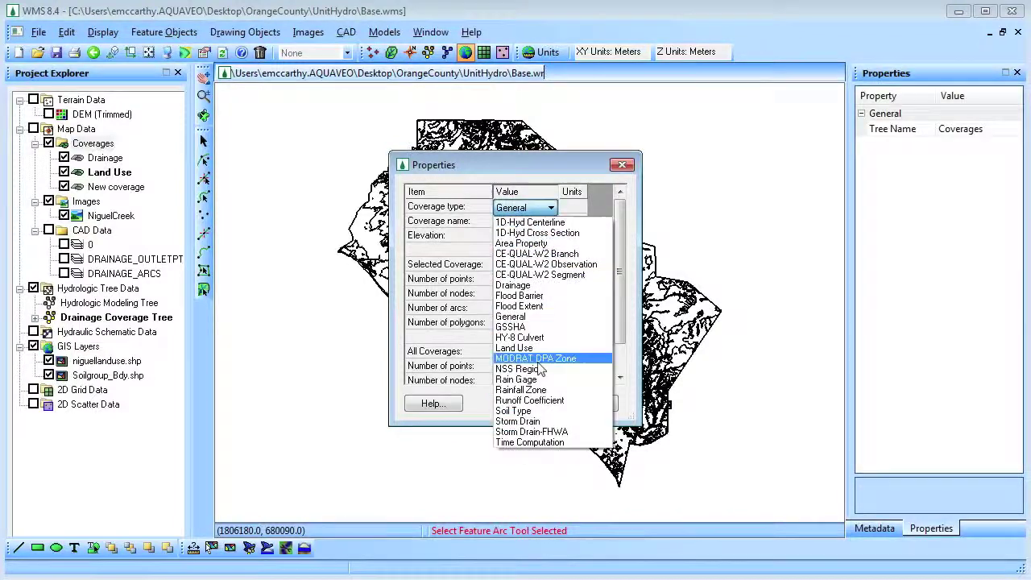
{"action": "left_click", "coordinate": [538, 413]}
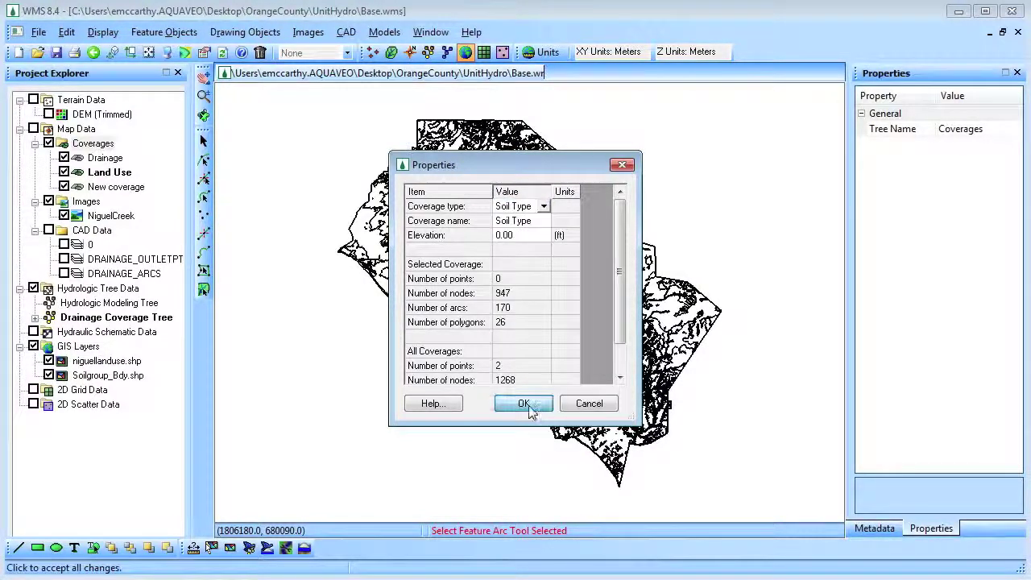
{"action": "left_click", "coordinate": [526, 403]}
Step: Hide the land use layer, zoom in, and select the soil polygons around the watershed
{"action": "left_click", "coordinate": [48, 361]}
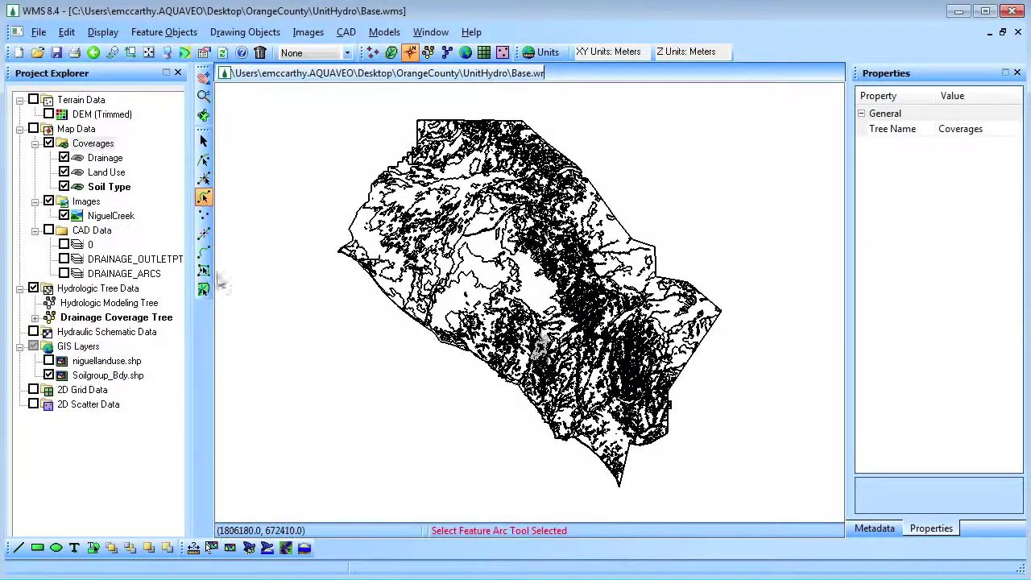
{"action": "key", "text": "Down"}
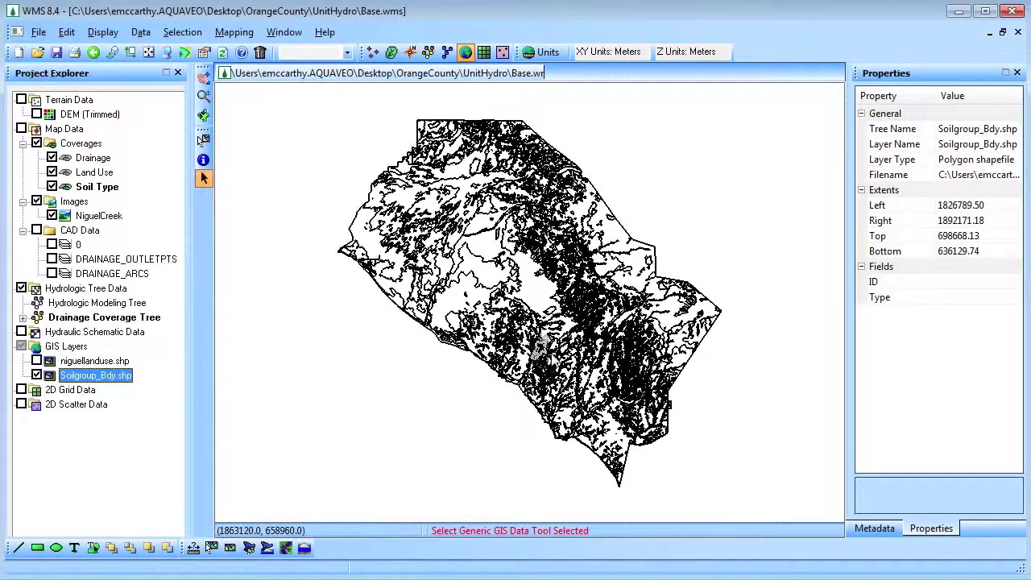
{"action": "scroll", "coordinate": [506, 262], "scroll_direction": "up", "scroll_amount": 1}
{"action": "scroll", "coordinate": [506, 262], "scroll_direction": "up", "scroll_amount": 2}
{"action": "scroll", "coordinate": [506, 262], "scroll_direction": "up", "scroll_amount": 2}
{"action": "scroll", "coordinate": [506, 261], "scroll_direction": "up", "scroll_amount": 2}
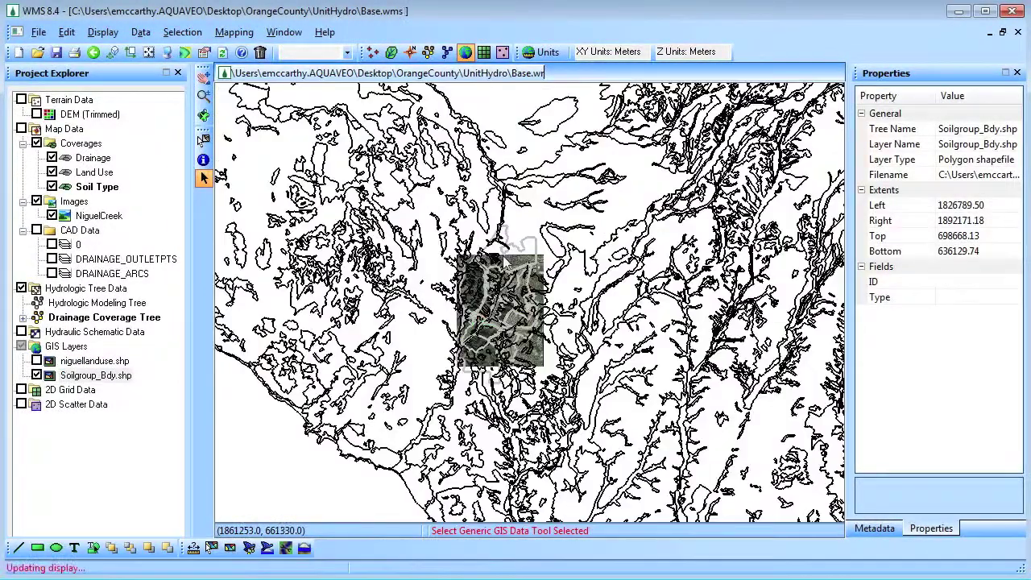
{"action": "scroll", "coordinate": [506, 261], "scroll_direction": "up", "scroll_amount": 2}
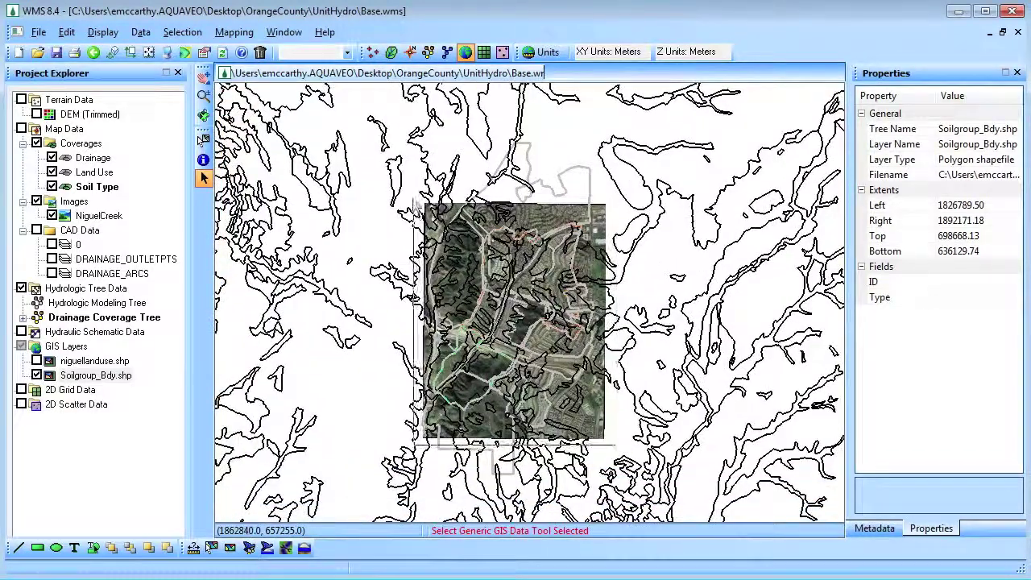
{"action": "left_click", "coordinate": [414, 203]}
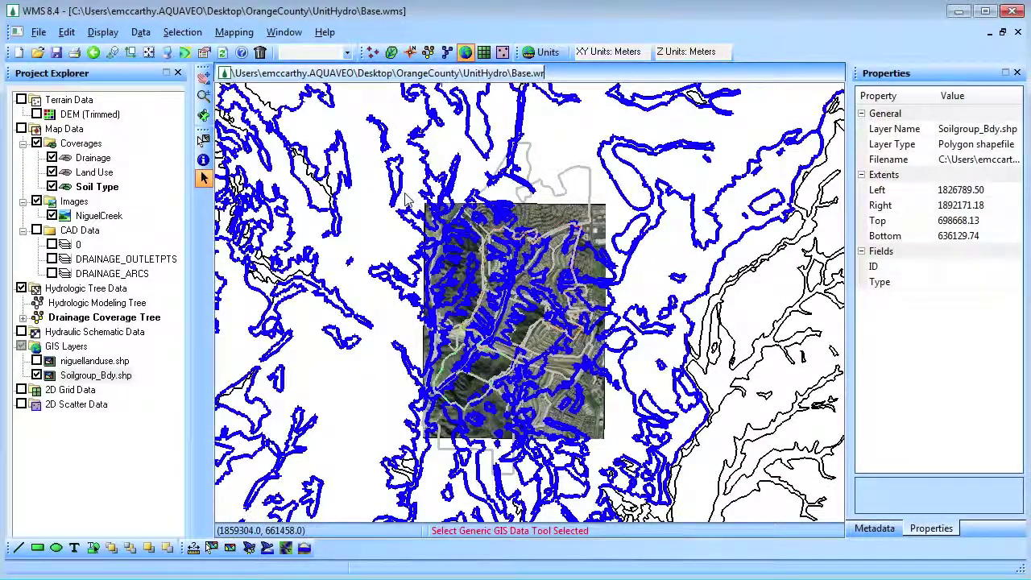
{"action": "left_click", "coordinate": [233, 33]}
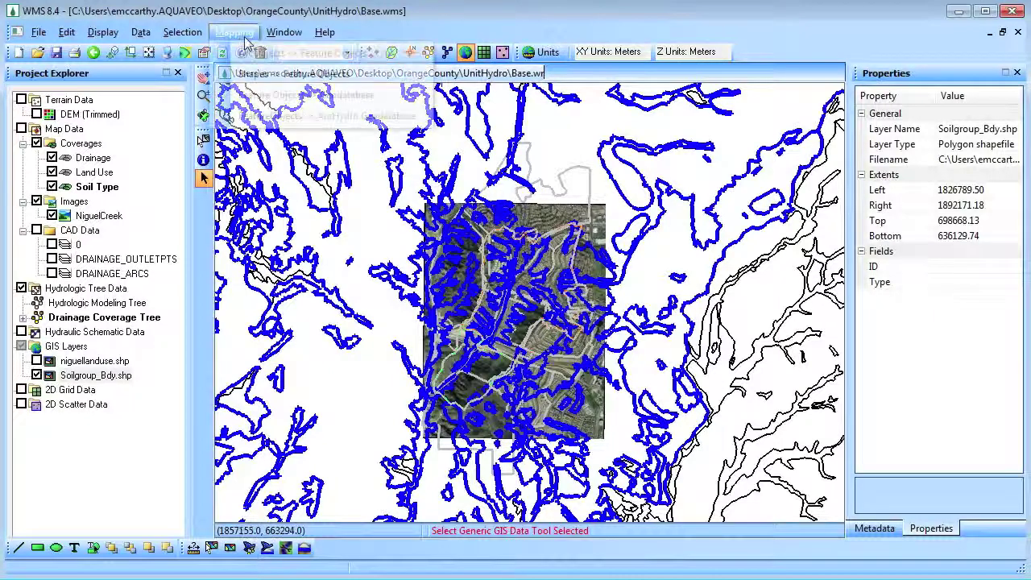
Step: Map the selected soil shapes into the Soil Type coverage with a soil attribute as Type
{"action": "left_click", "coordinate": [264, 73]}
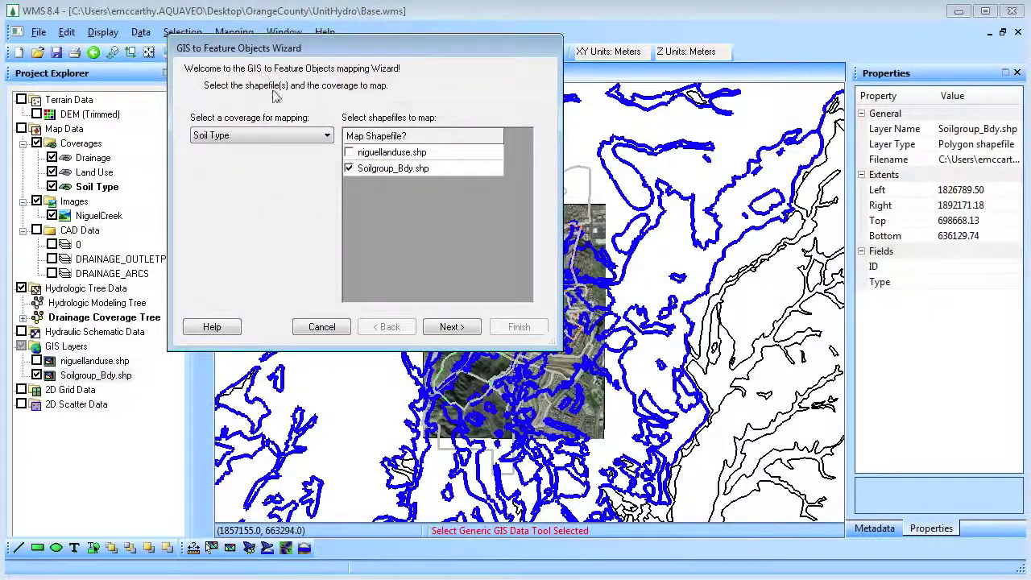
{"action": "left_click", "coordinate": [451, 327]}
{"action": "left_click", "coordinate": [374, 140]}
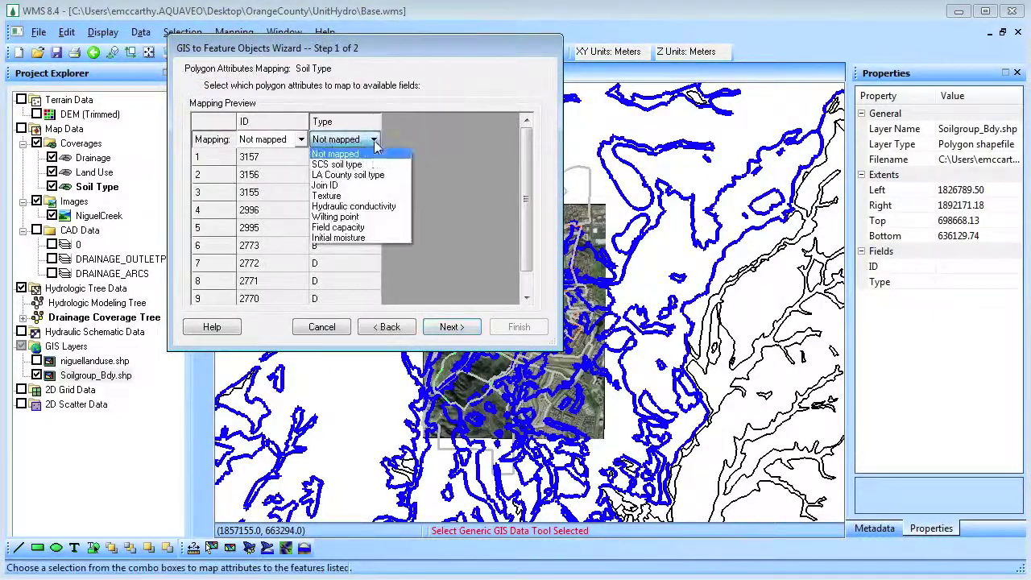
{"action": "left_click", "coordinate": [336, 164]}
{"action": "left_click", "coordinate": [451, 326]}
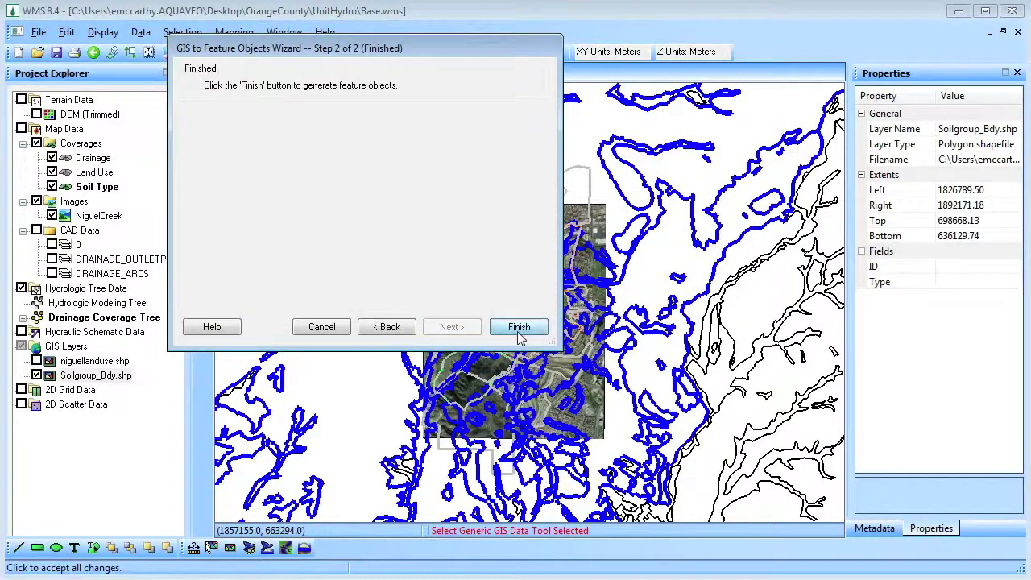
{"action": "left_click", "coordinate": [519, 328]}
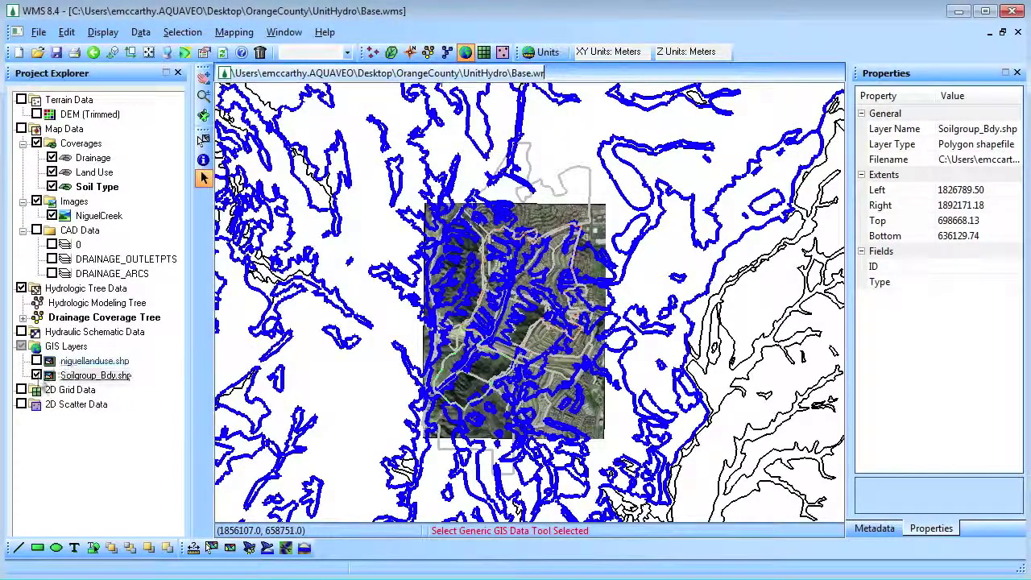
Step: Hide the soil layer and Soil Type coverage, activate Drainage, and frame the drainage map
{"action": "left_click", "coordinate": [37, 375]}
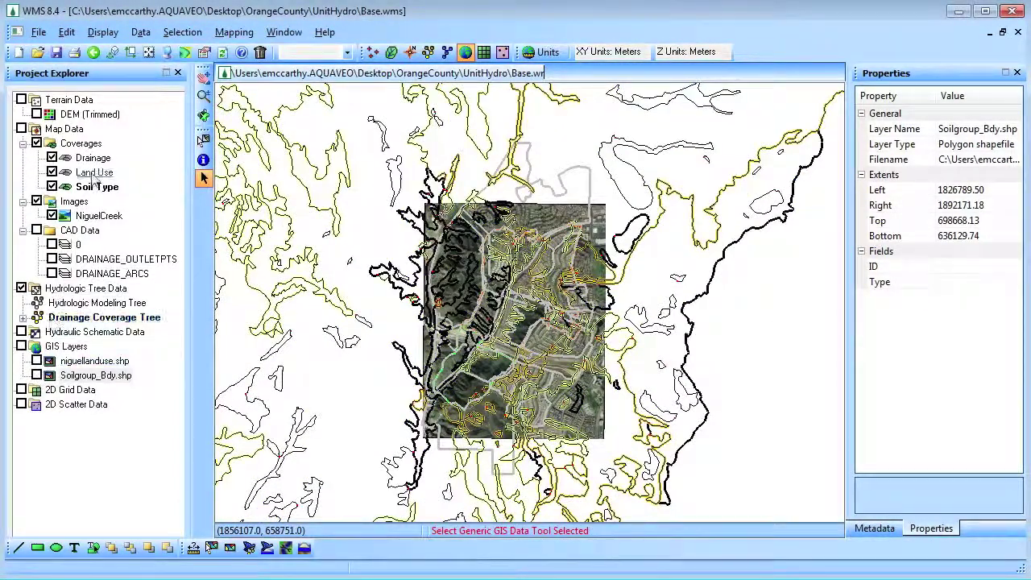
{"action": "left_click", "coordinate": [95, 186]}
{"action": "left_click", "coordinate": [51, 187]}
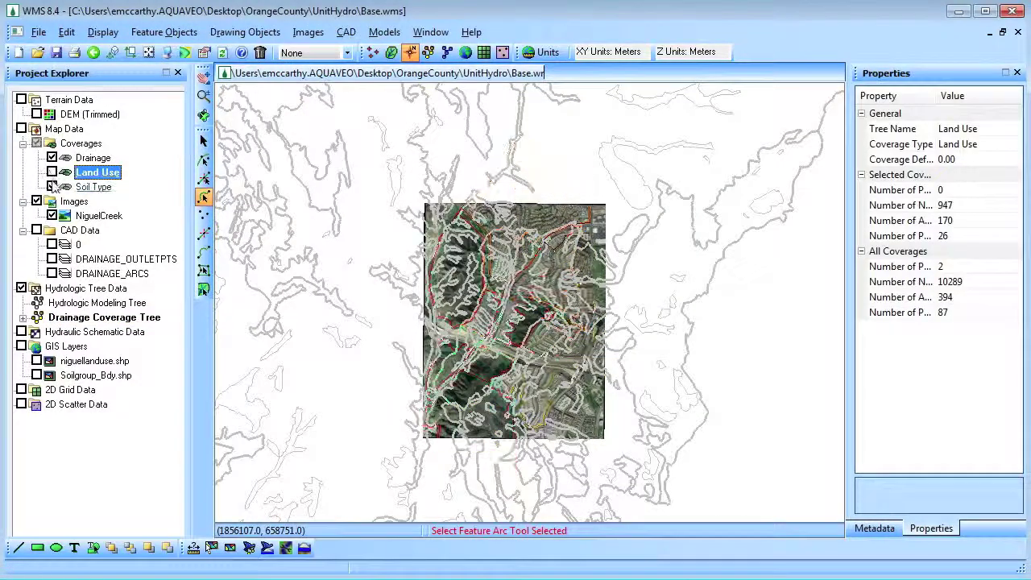
{"action": "left_click", "coordinate": [94, 158]}
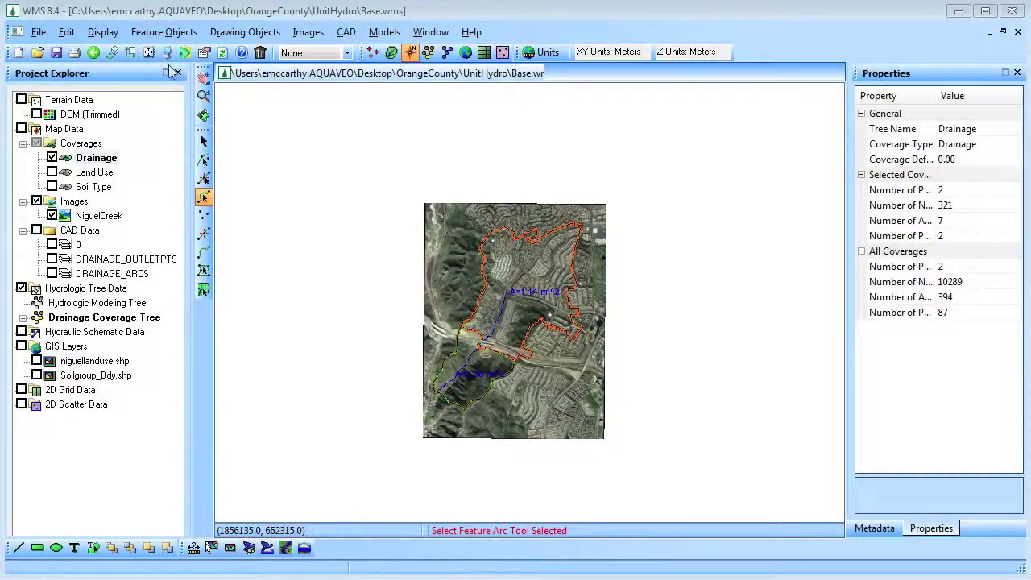
{"action": "left_click", "coordinate": [149, 52]}
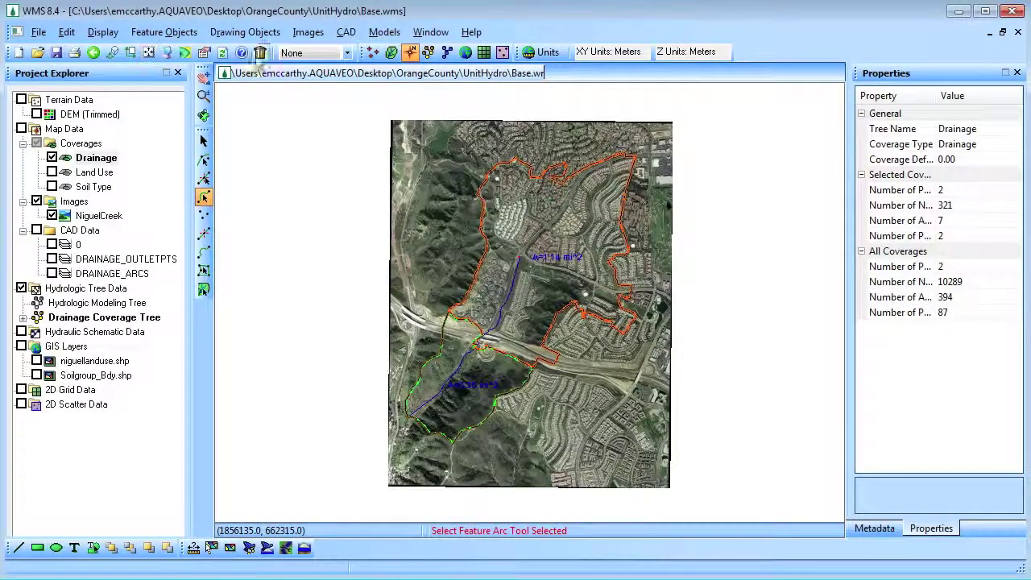
{"action": "left_click", "coordinate": [428, 52]}
Step: Choose the OC Hydrograph model with job control of 5-minute interval, 300 ordinates, and expected value
{"action": "left_click", "coordinate": [350, 52]}
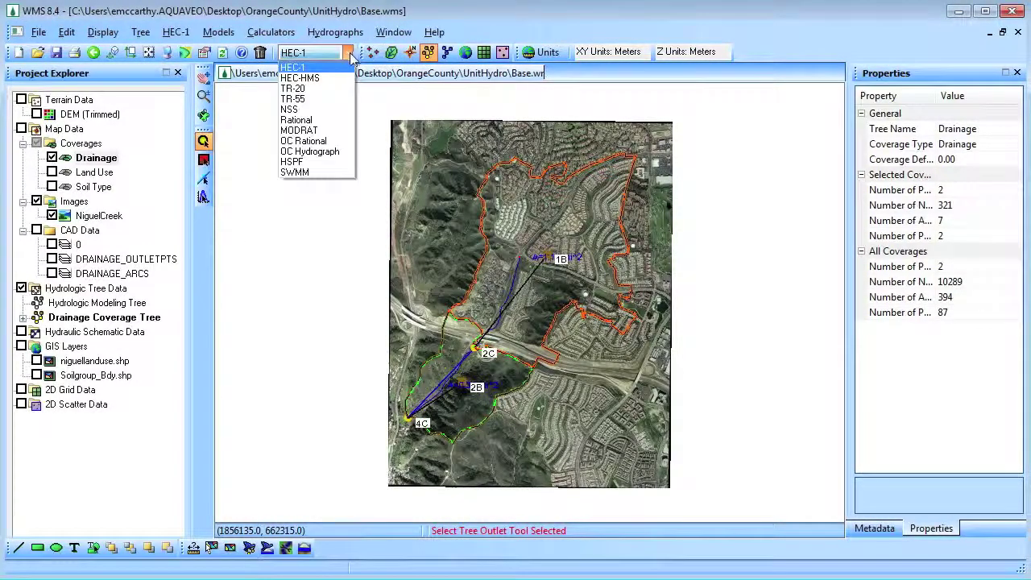
{"action": "left_click", "coordinate": [335, 153]}
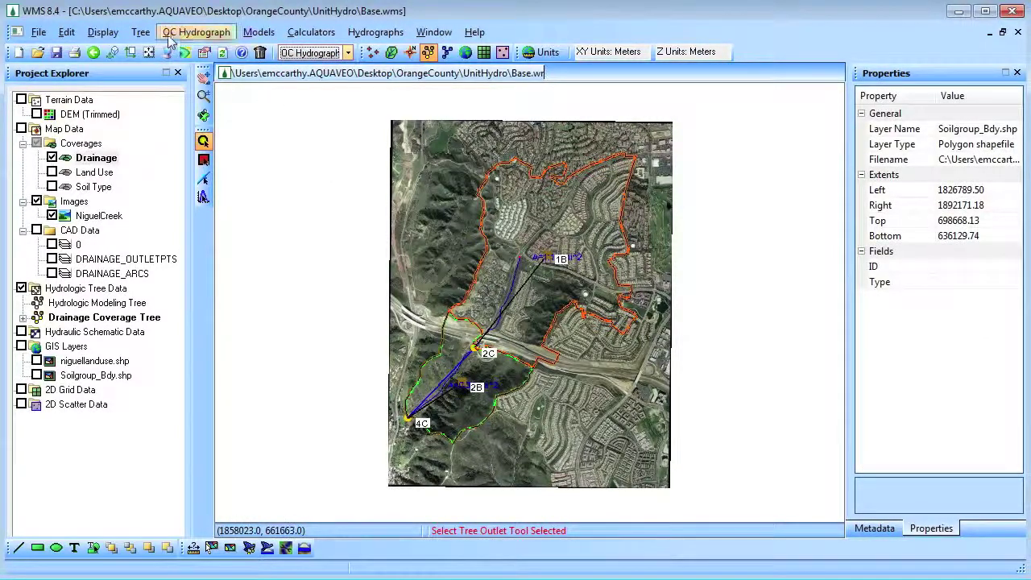
{"action": "left_click", "coordinate": [196, 32]}
{"action": "left_click", "coordinate": [225, 155]}
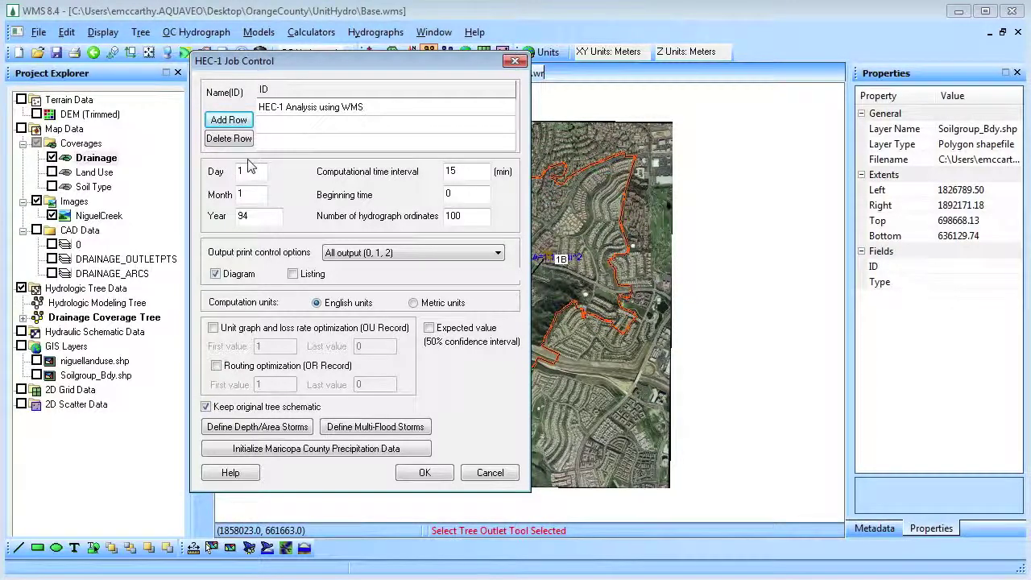
{"action": "double_click", "coordinate": [460, 170]}
{"action": "type", "text": "5"}
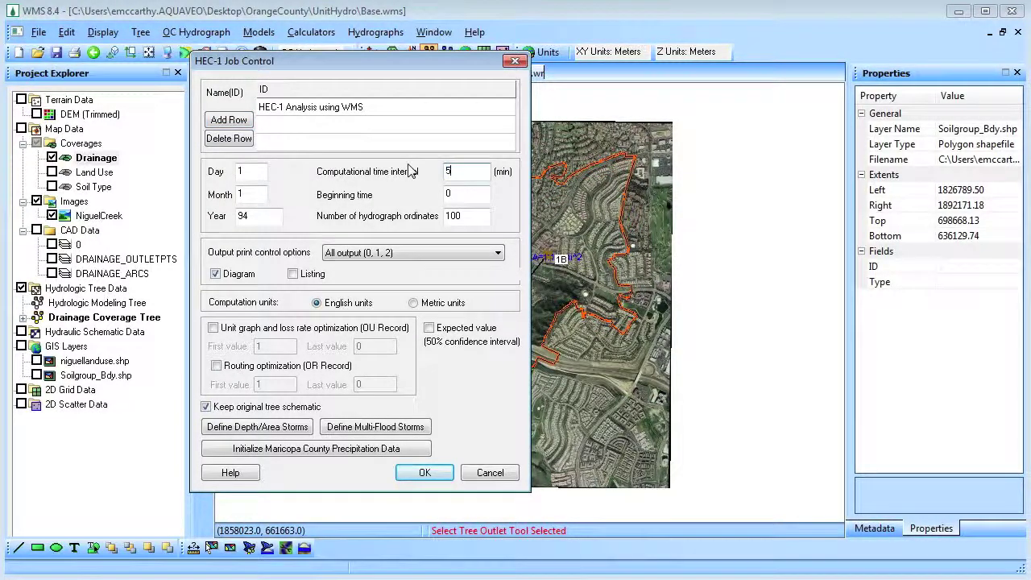
{"action": "key", "text": "Tab"}
{"action": "key", "text": "Tab"}
{"action": "type", "text": "300"}
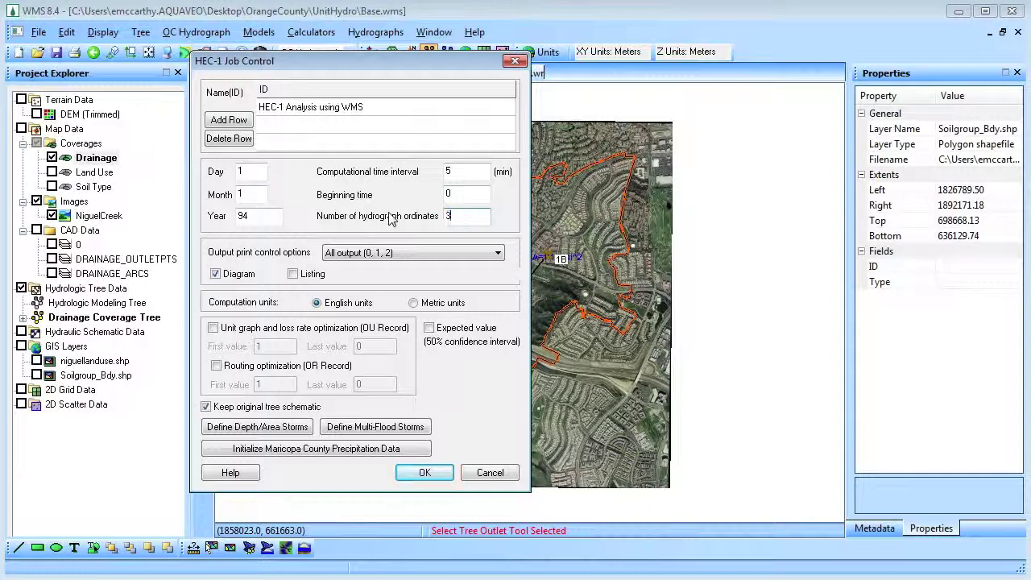
{"action": "left_click", "coordinate": [429, 329]}
{"action": "left_click", "coordinate": [425, 472]}
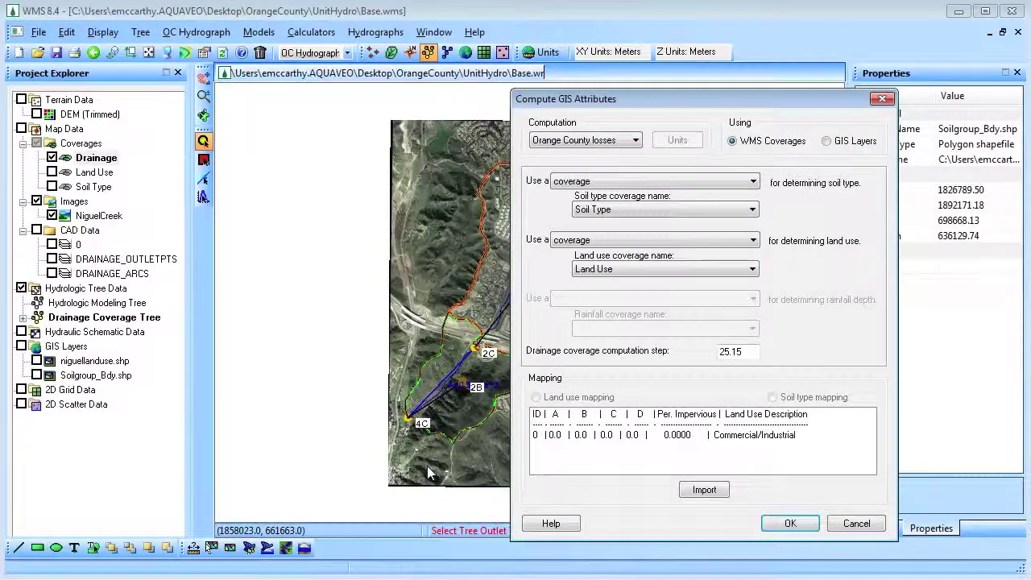
Step: Import the ocland.tbl land use table and compute losses, overwriting ocgiscalcs
{"action": "left_click", "coordinate": [706, 491]}
{"action": "left_click", "coordinate": [735, 360]}
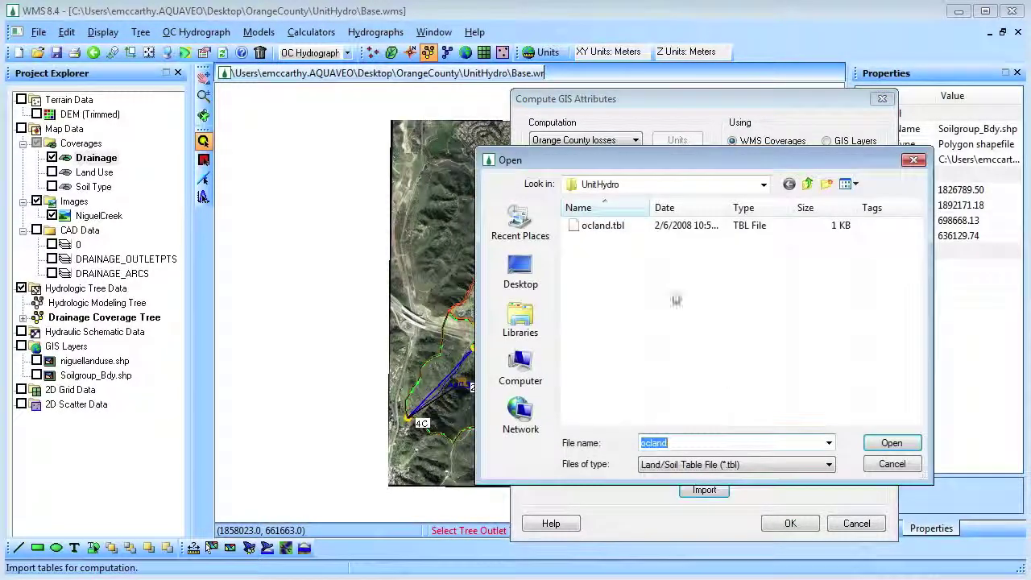
{"action": "left_click", "coordinate": [891, 444]}
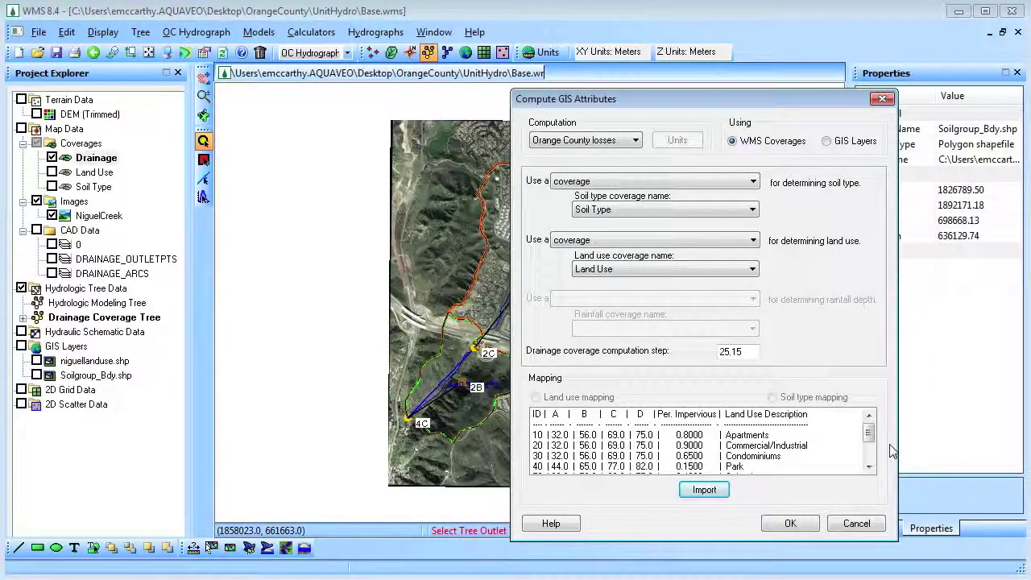
{"action": "left_click", "coordinate": [800, 523]}
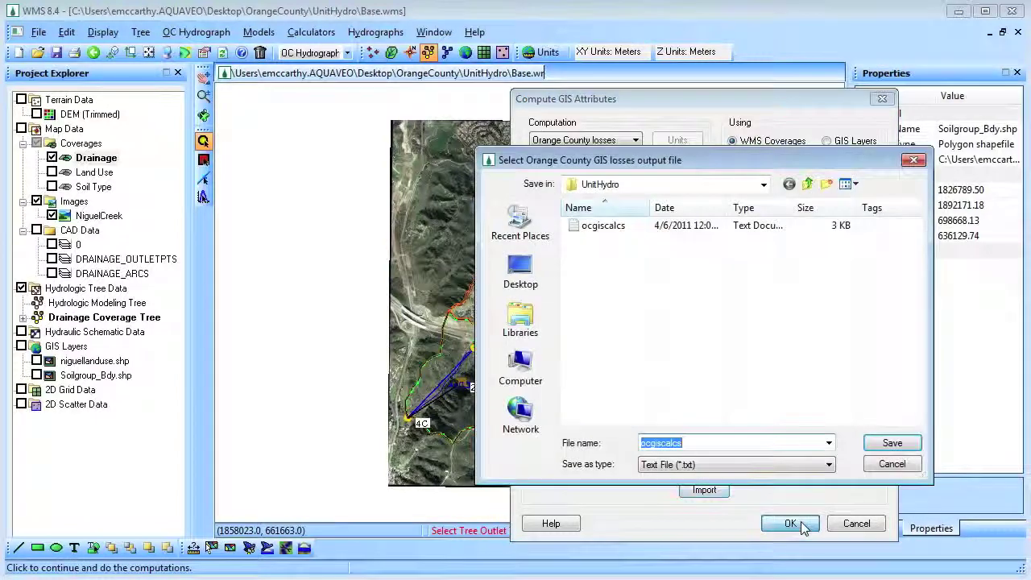
{"action": "key", "text": "Return"}
{"action": "left_click", "coordinate": [552, 344]}
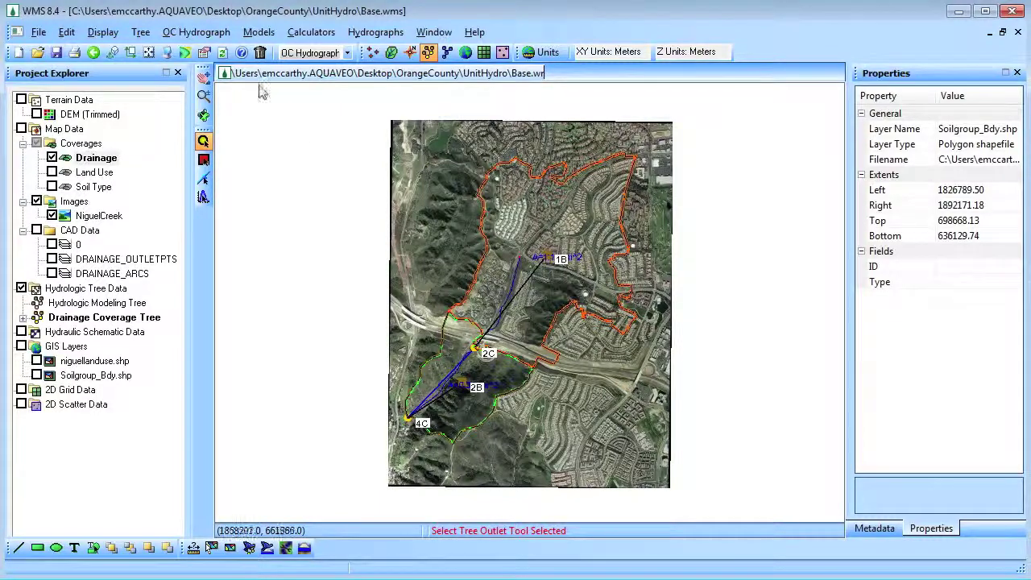
Step: Define the storm with a 100 year frequency
{"action": "left_click", "coordinate": [197, 32]}
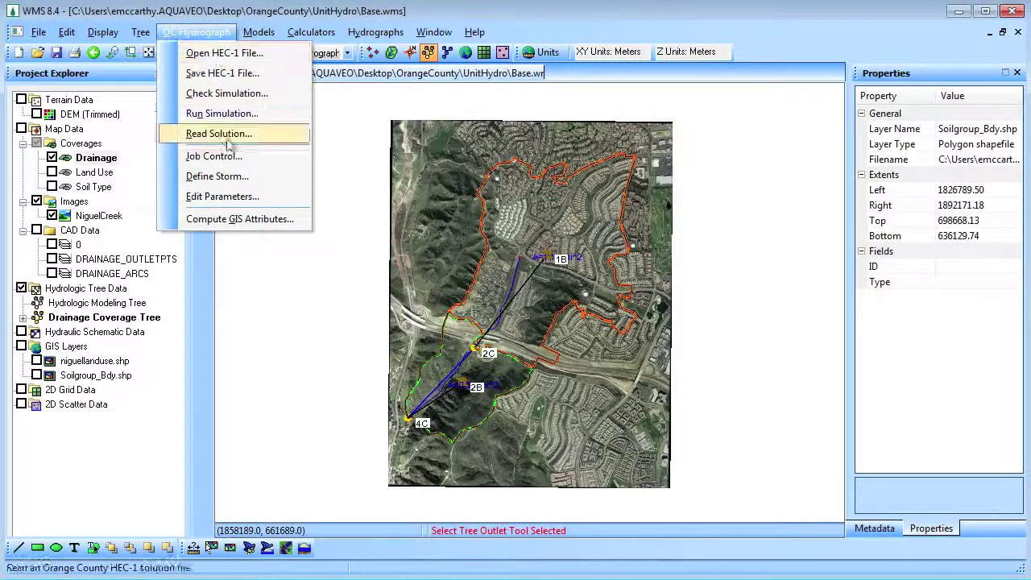
{"action": "left_click", "coordinate": [240, 183]}
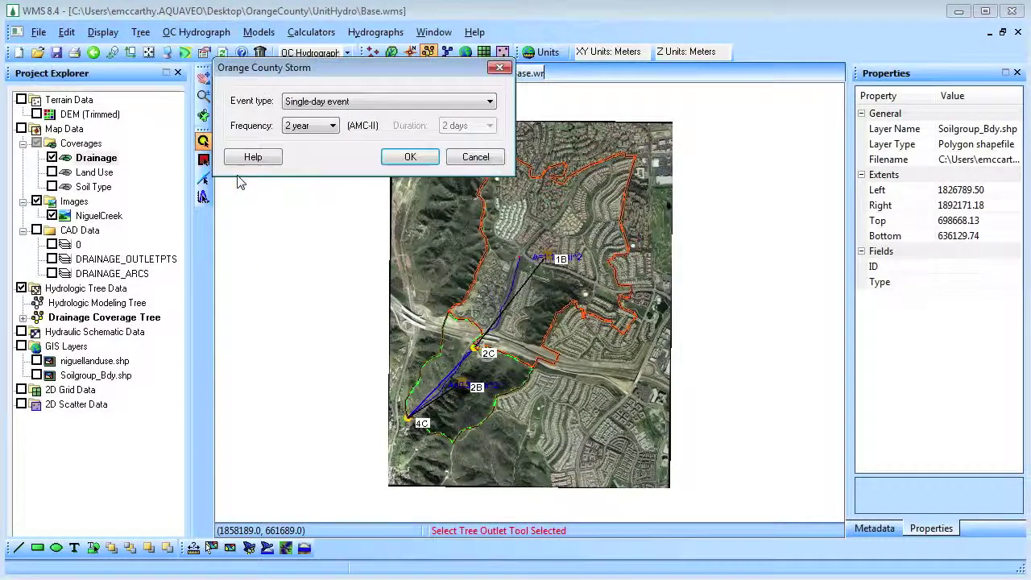
{"action": "left_click", "coordinate": [311, 126]}
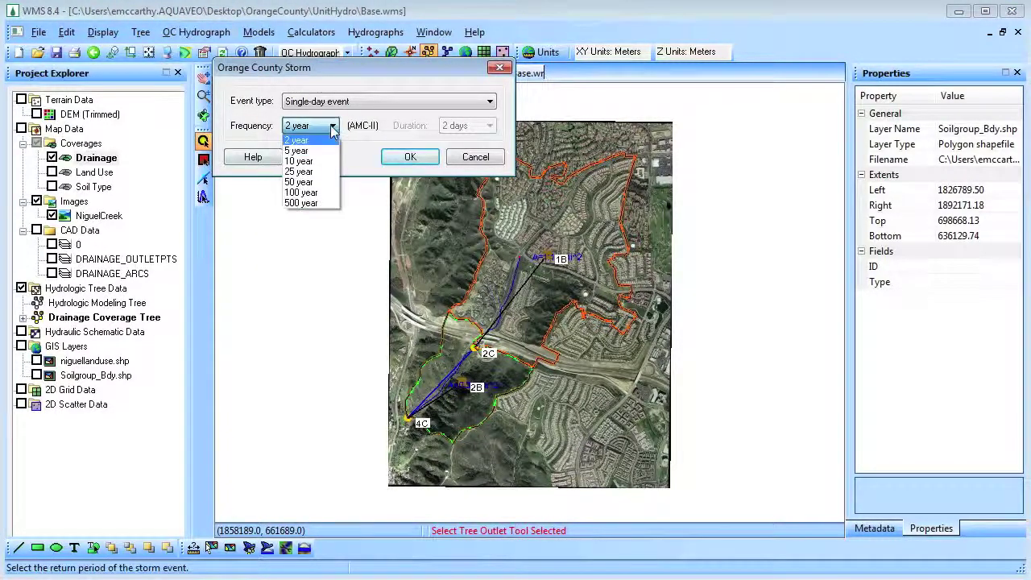
{"action": "left_click", "coordinate": [321, 196]}
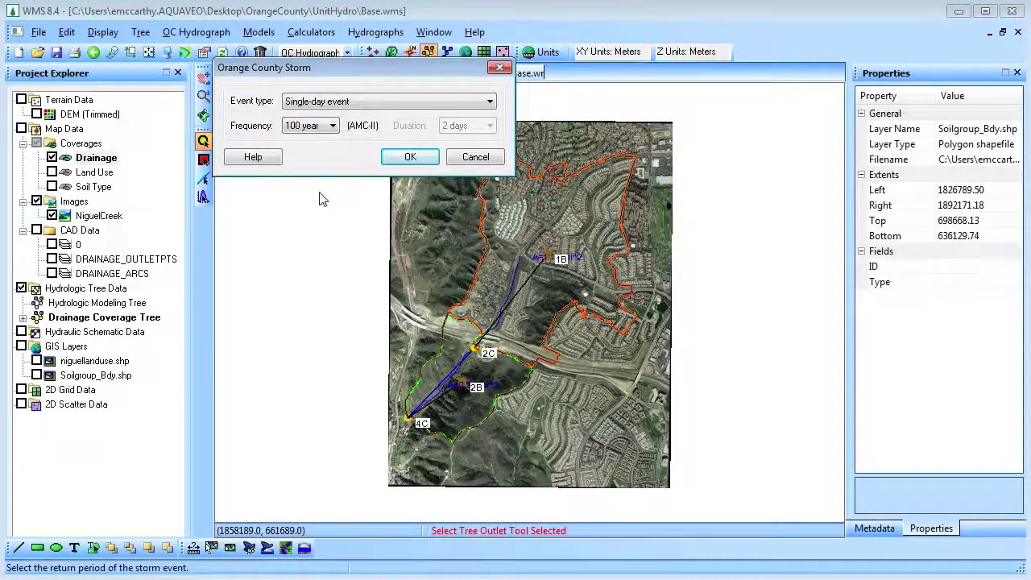
{"action": "left_click", "coordinate": [409, 159]}
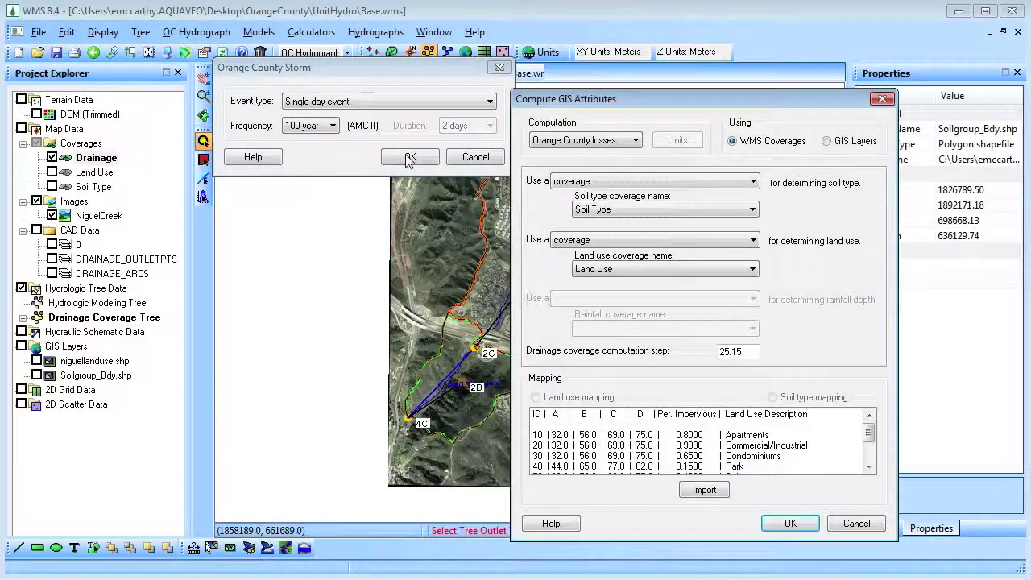
Step: Recompute the GIS losses for the new storm and overwrite ocgiscalcs
{"action": "left_click", "coordinate": [790, 523]}
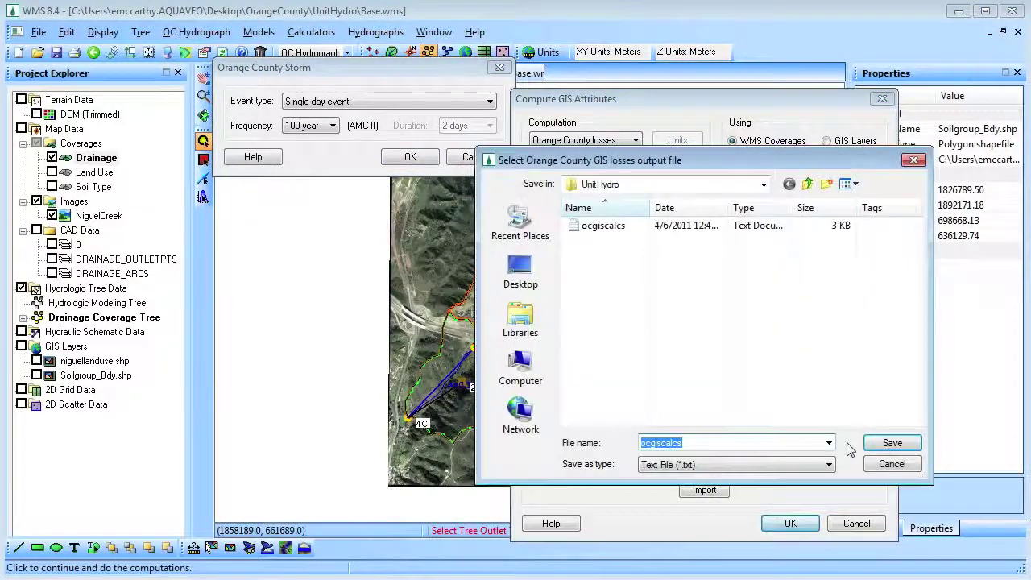
{"action": "left_click", "coordinate": [891, 443]}
{"action": "left_click", "coordinate": [550, 346]}
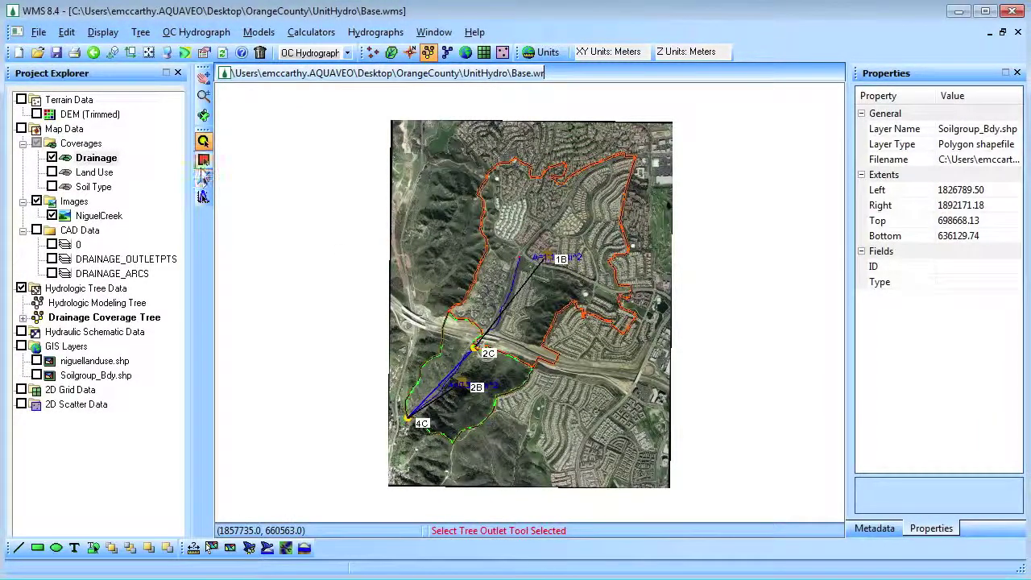
{"action": "left_click", "coordinate": [203, 158]}
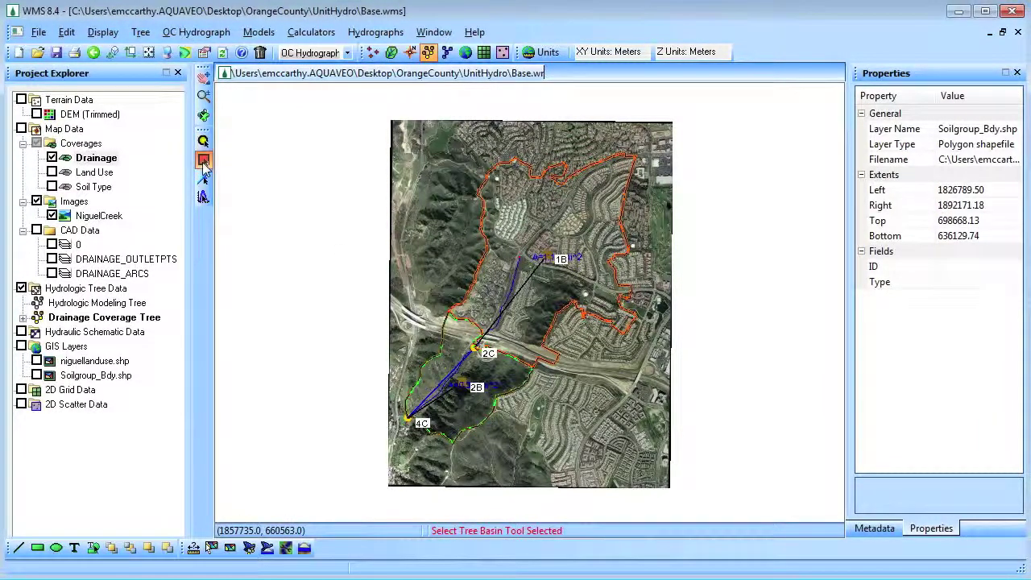
Step: Open basin 1B's data, keep the name Upper, and run the effective precipitation wizard
{"action": "double_click", "coordinate": [547, 260]}
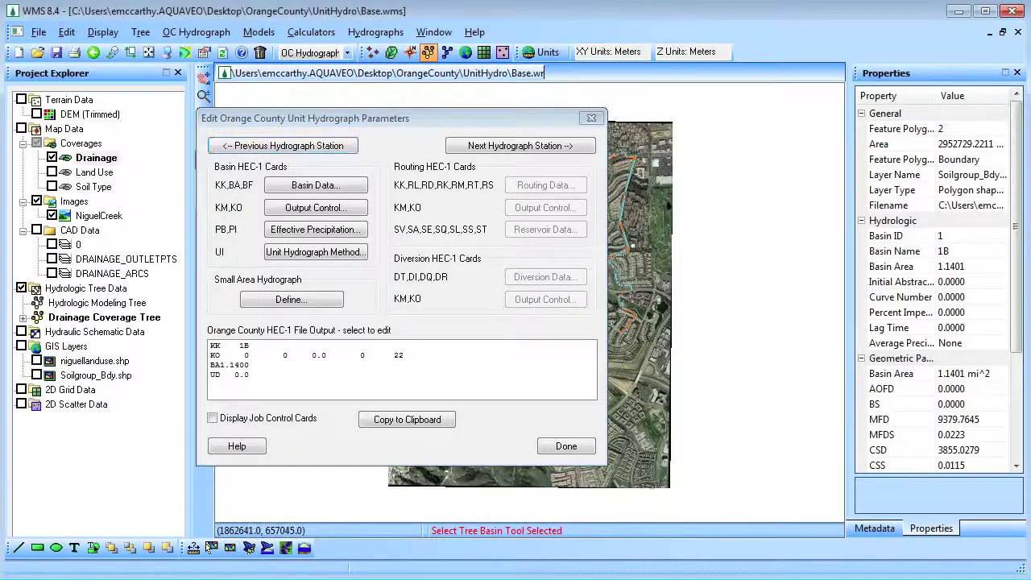
{"action": "left_click", "coordinate": [308, 186]}
{"action": "type", "text": "Upper"}
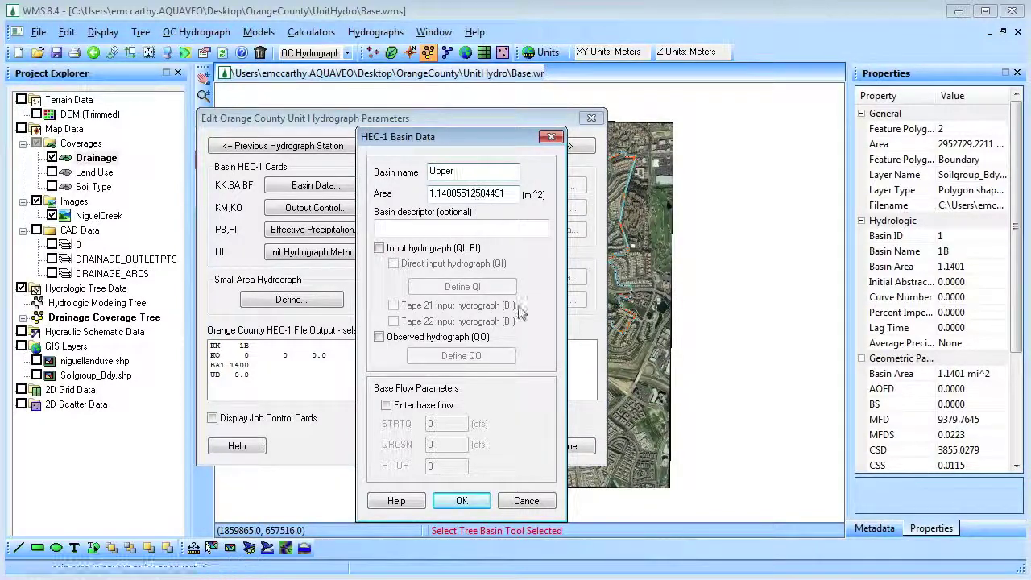
{"action": "left_click", "coordinate": [463, 501]}
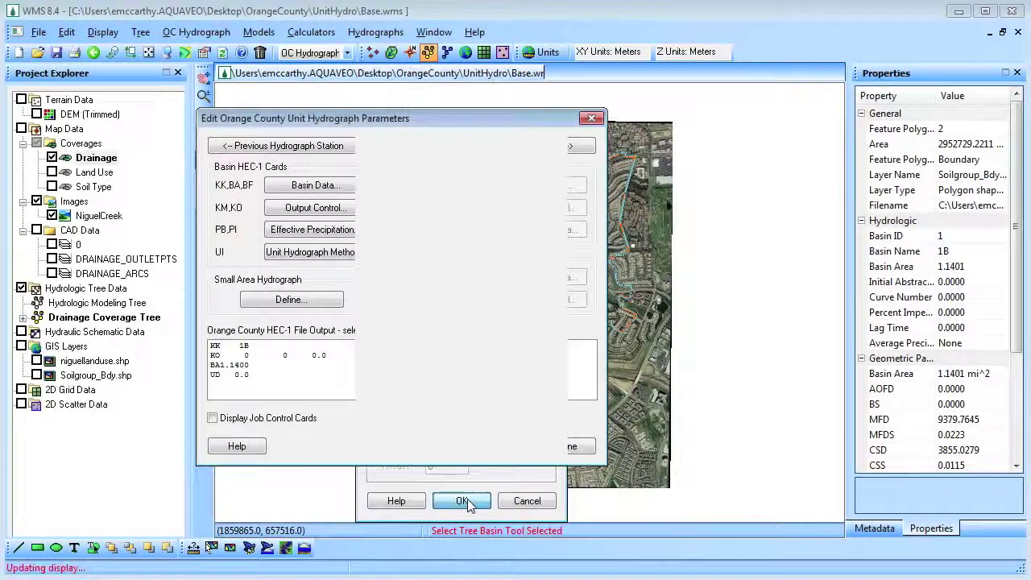
{"action": "left_click", "coordinate": [324, 229]}
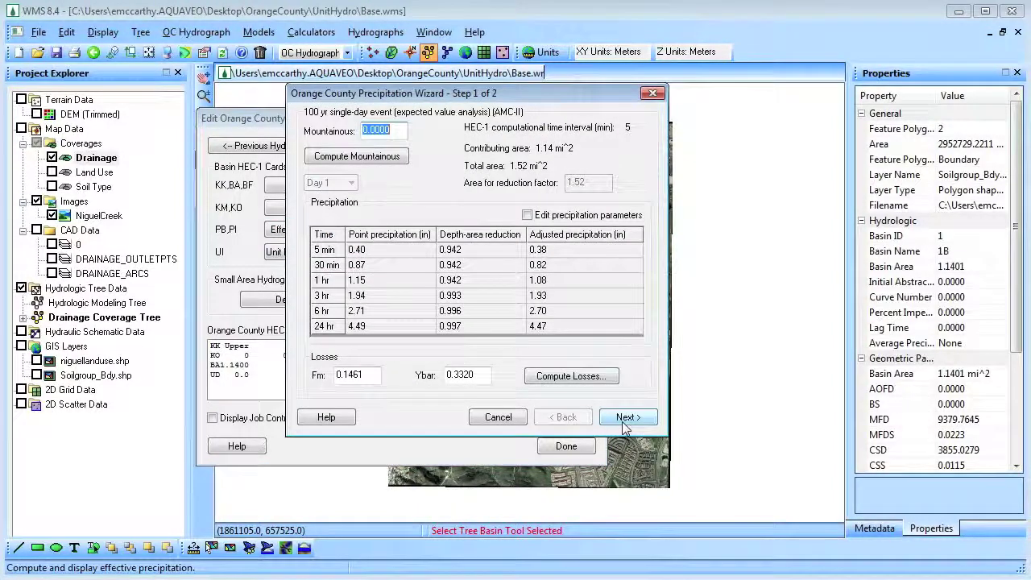
{"action": "left_click", "coordinate": [625, 419]}
{"action": "left_click", "coordinate": [629, 417]}
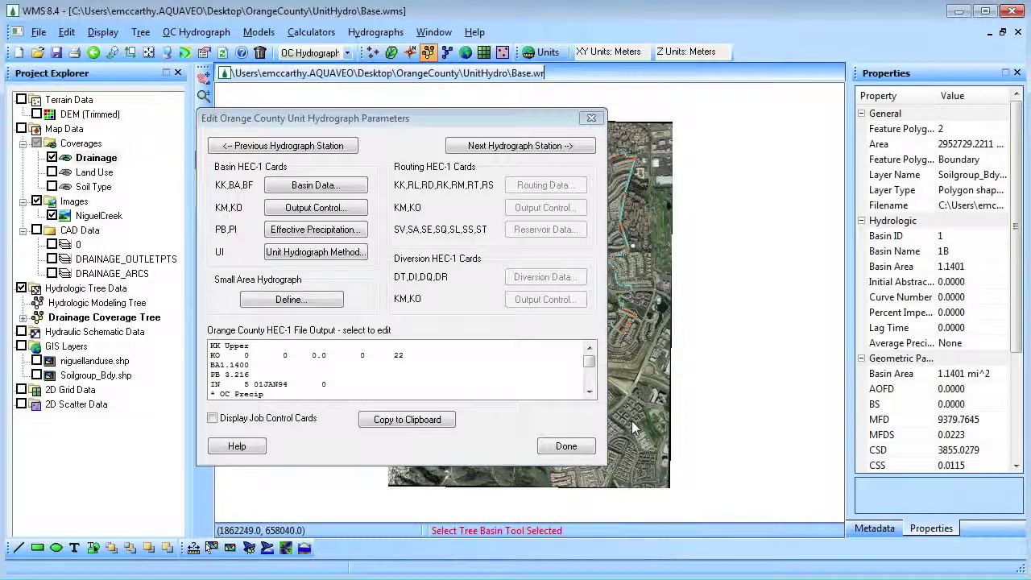
Step: Weight the S-graphs 0.78 valley developed and 0.22 valley undeveloped, then plot and accept
{"action": "left_click", "coordinate": [287, 254]}
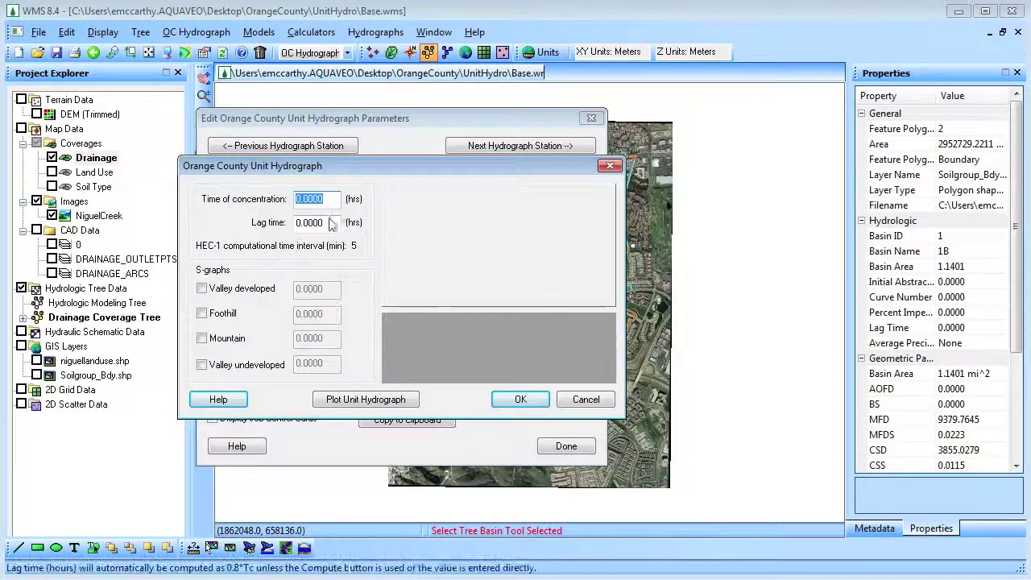
{"action": "key", "text": "Tab"}
{"action": "type", "text": ".209"}
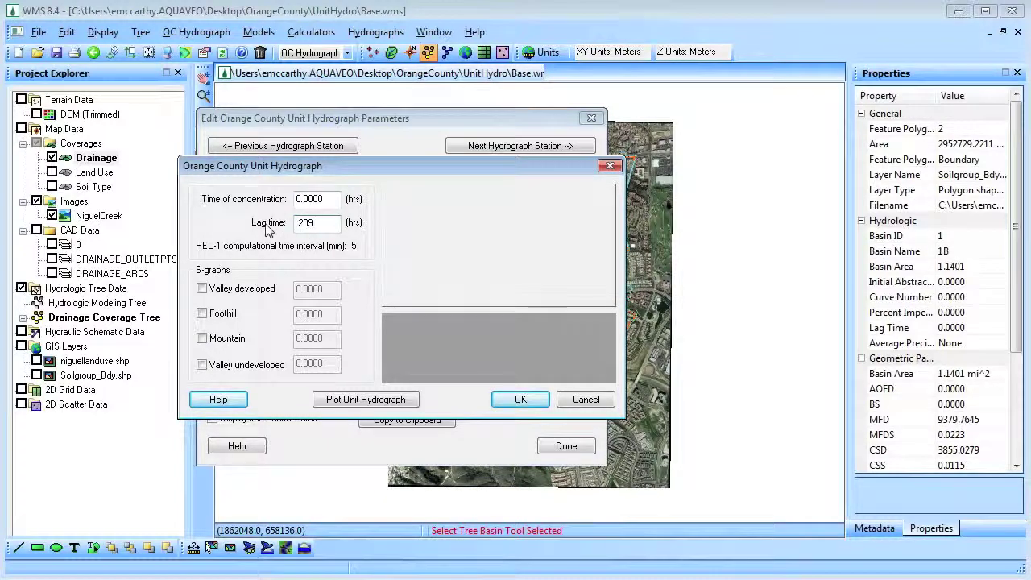
{"action": "left_click", "coordinate": [202, 289]}
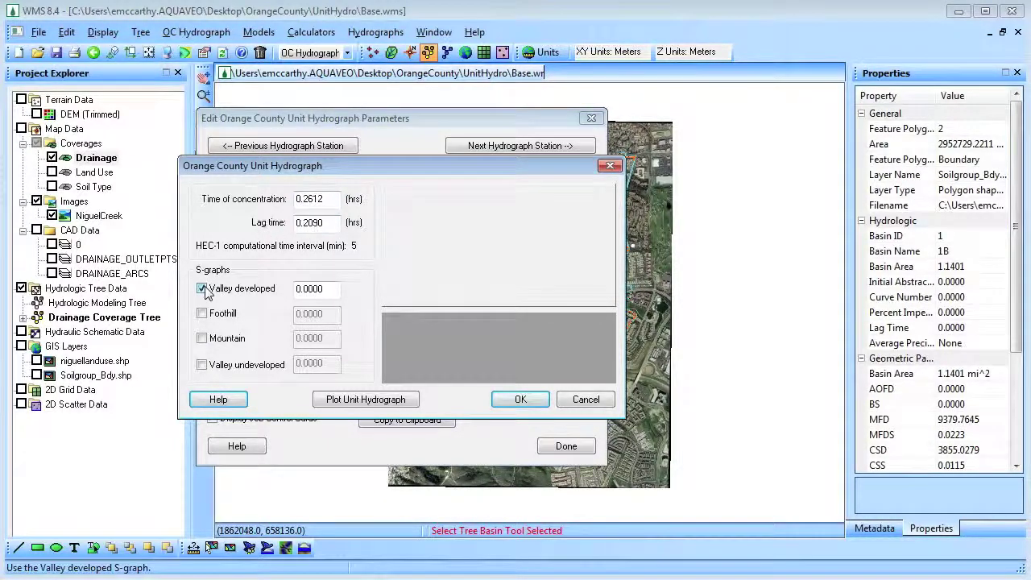
{"action": "type", "text": ".78"}
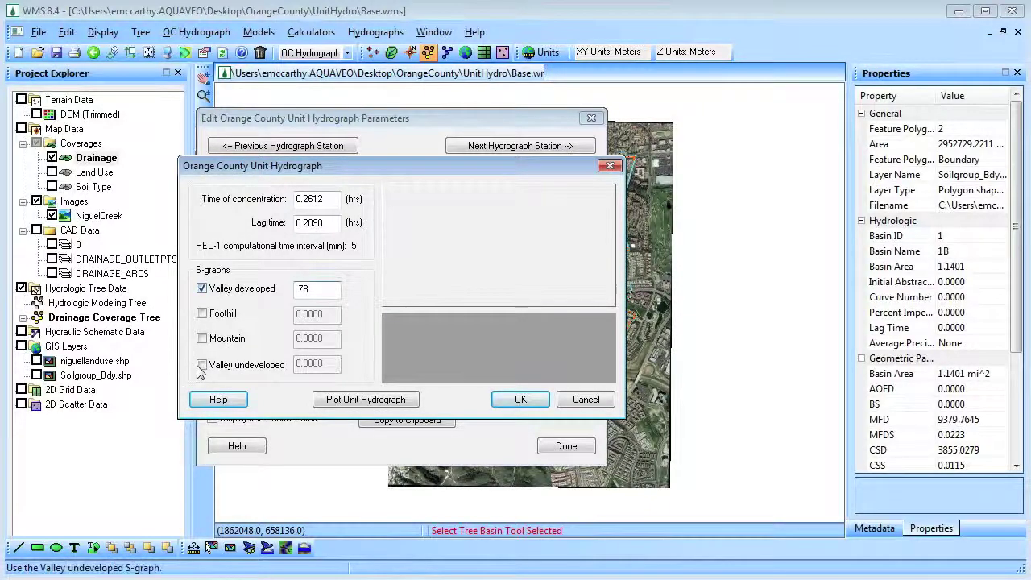
{"action": "left_click", "coordinate": [202, 365]}
{"action": "left_click", "coordinate": [297, 358]}
{"action": "type", "text": ".22"}
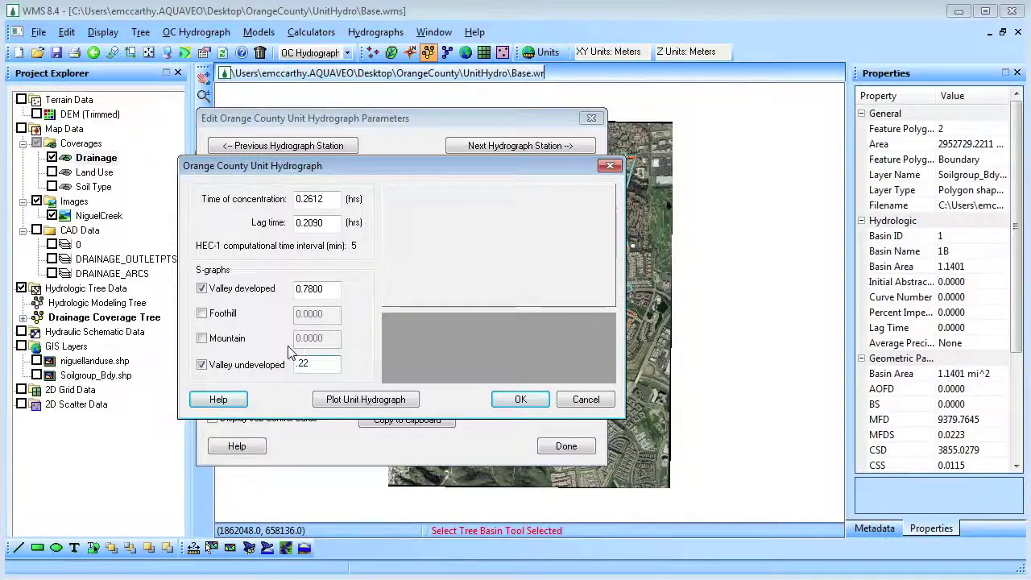
{"action": "left_click", "coordinate": [363, 403]}
{"action": "left_click", "coordinate": [517, 401]}
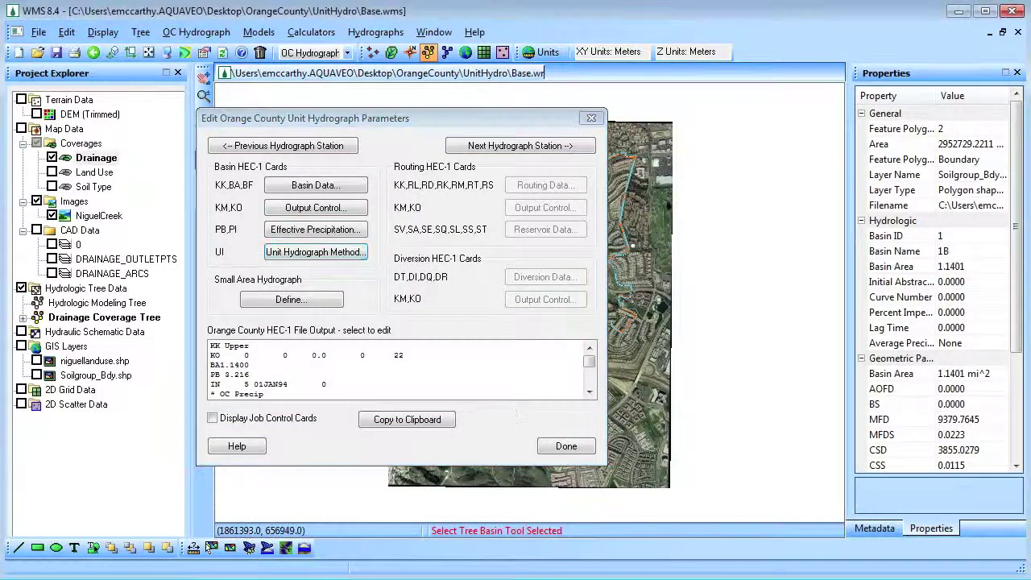
{"action": "left_click", "coordinate": [567, 448]}
Step: Name basin 2B 'Lower' and compute its effective precipitation
{"action": "left_click", "coordinate": [463, 380]}
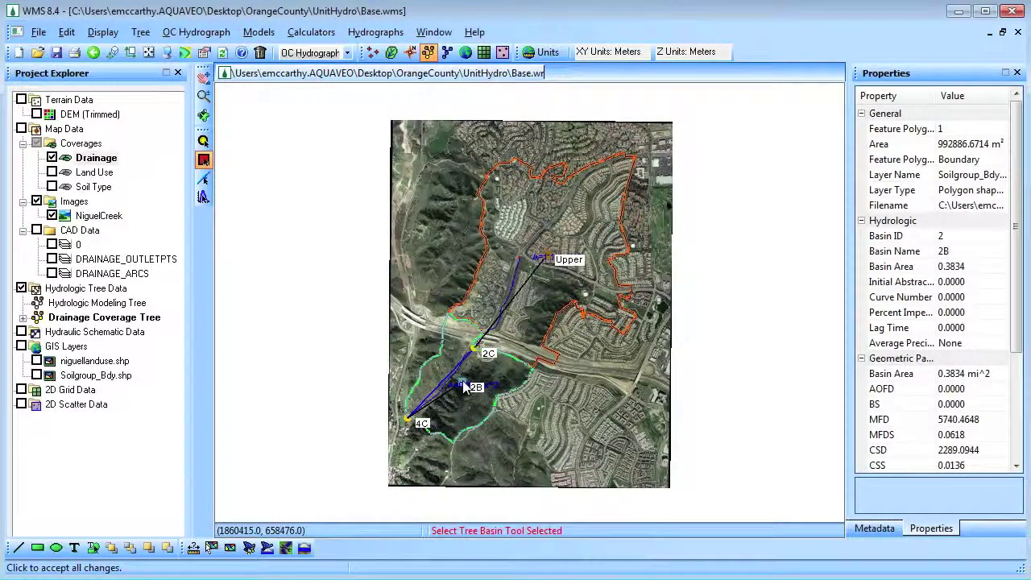
{"action": "double_click", "coordinate": [464, 387]}
{"action": "left_click", "coordinate": [314, 185]}
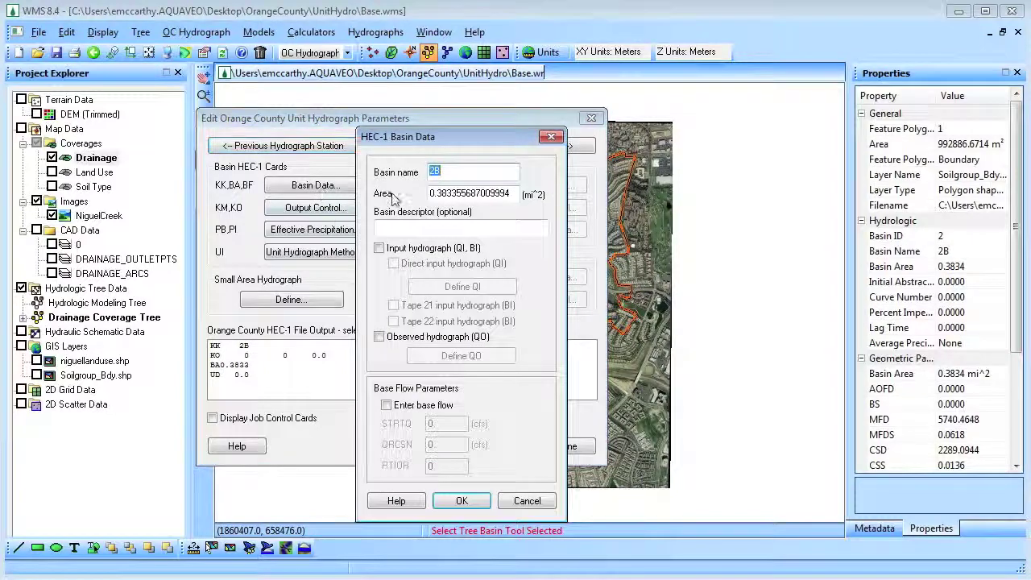
{"action": "type", "text": "Lower"}
{"action": "left_click", "coordinate": [462, 500]}
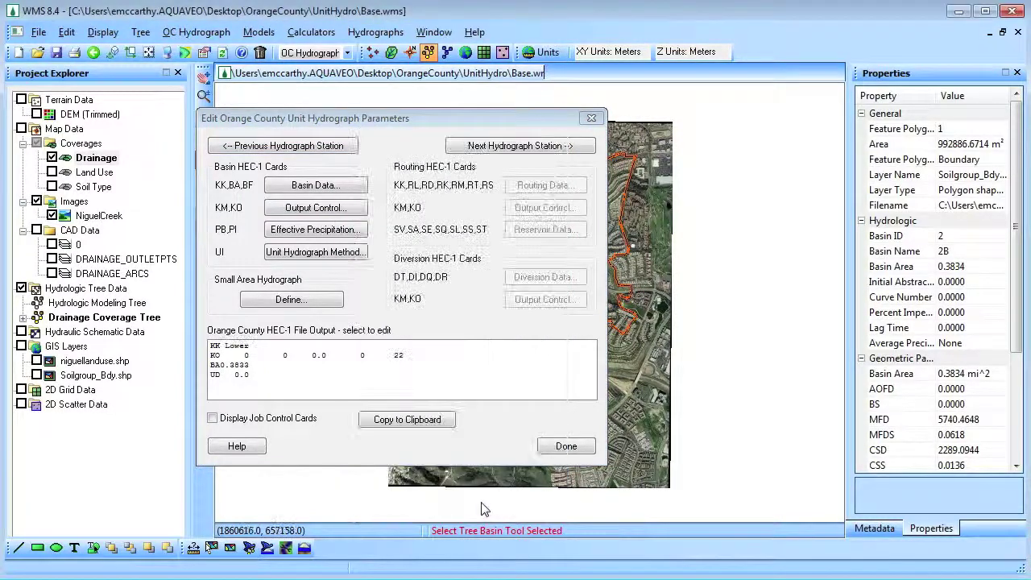
{"action": "left_click", "coordinate": [342, 232]}
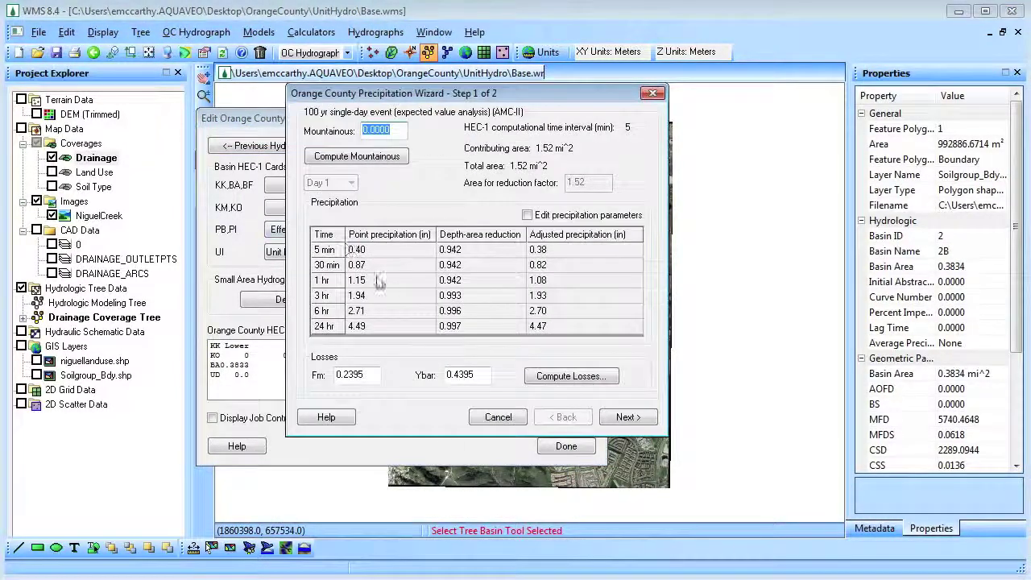
{"action": "left_click", "coordinate": [629, 418]}
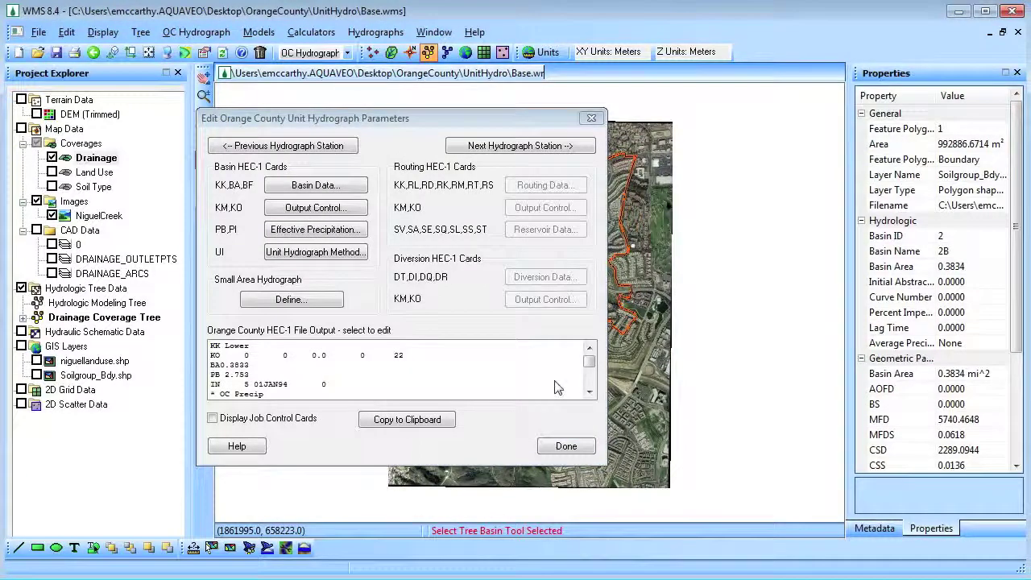
Step: Weight Lower's unit hydrograph S-graphs 0.11 valley developed and 0.89 valley undeveloped
{"action": "left_click", "coordinate": [316, 255]}
{"action": "key", "text": "Tab"}
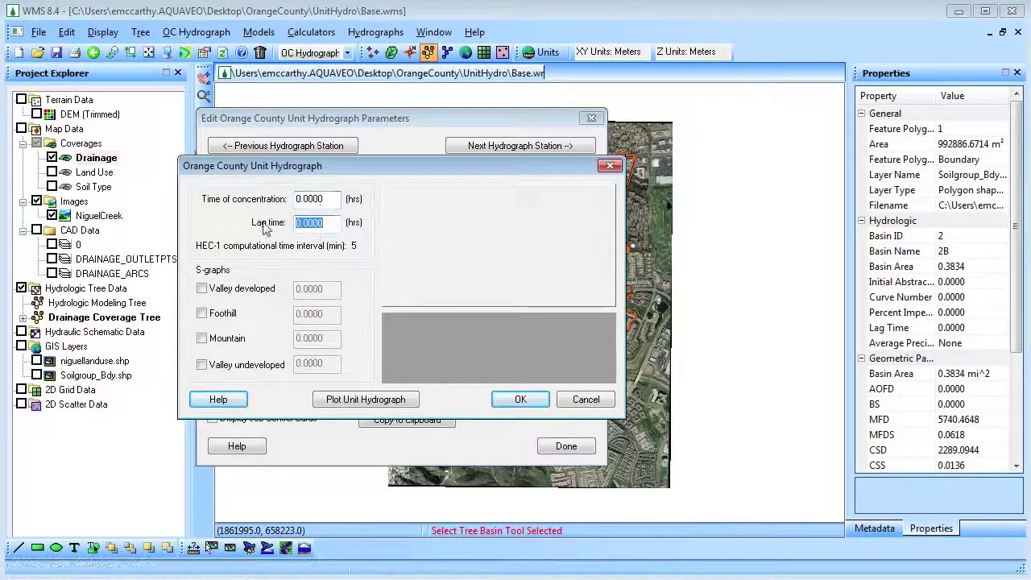
{"action": "key", "text": "BackSpace"}
{"action": "left_click", "coordinate": [201, 288]}
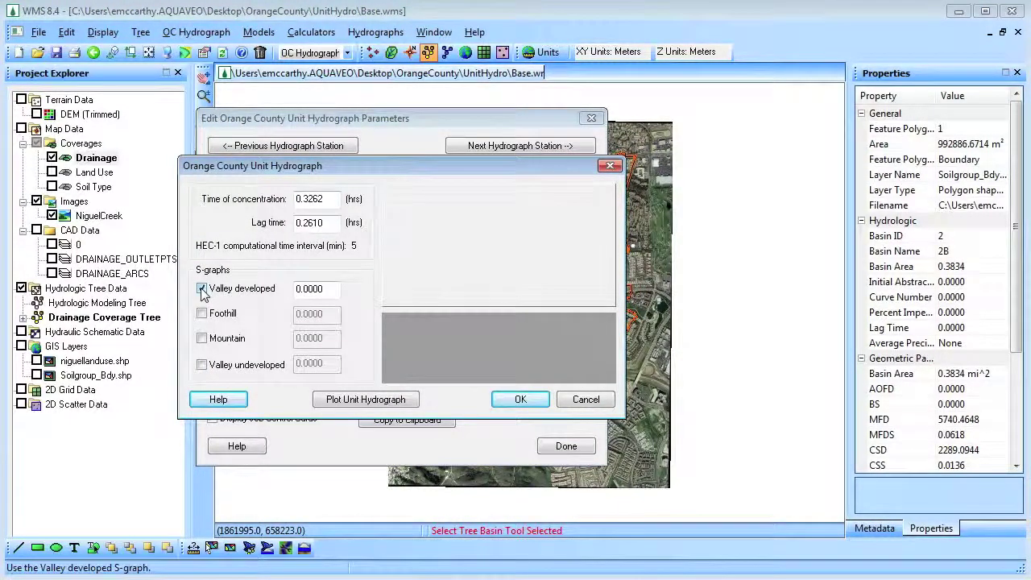
{"action": "key", "text": "Tab"}
{"action": "type", "text": ".11"}
{"action": "left_click", "coordinate": [257, 364]}
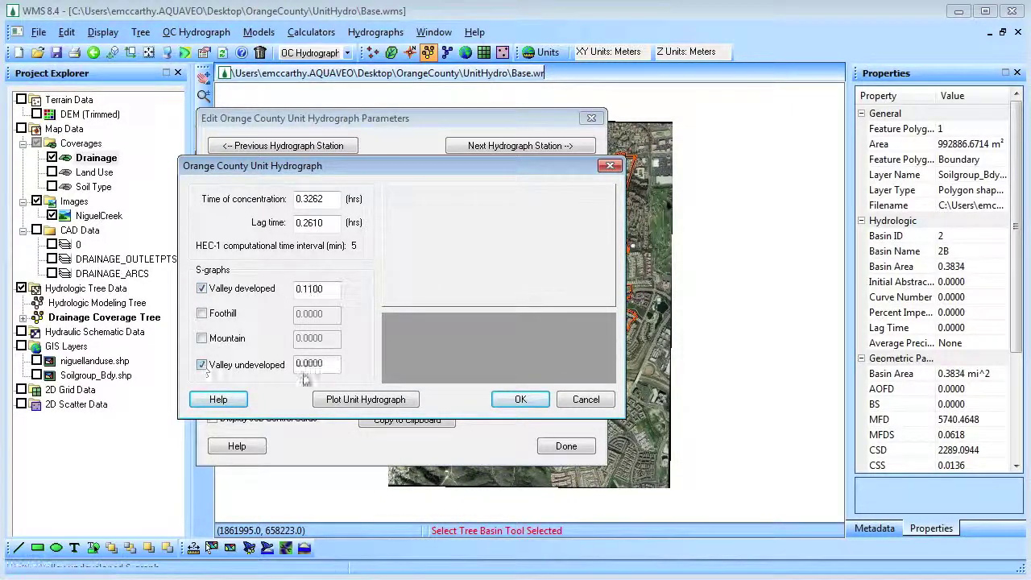
{"action": "key", "text": "Tab"}
{"action": "type", "text": ".89"}
{"action": "left_click", "coordinate": [338, 401]}
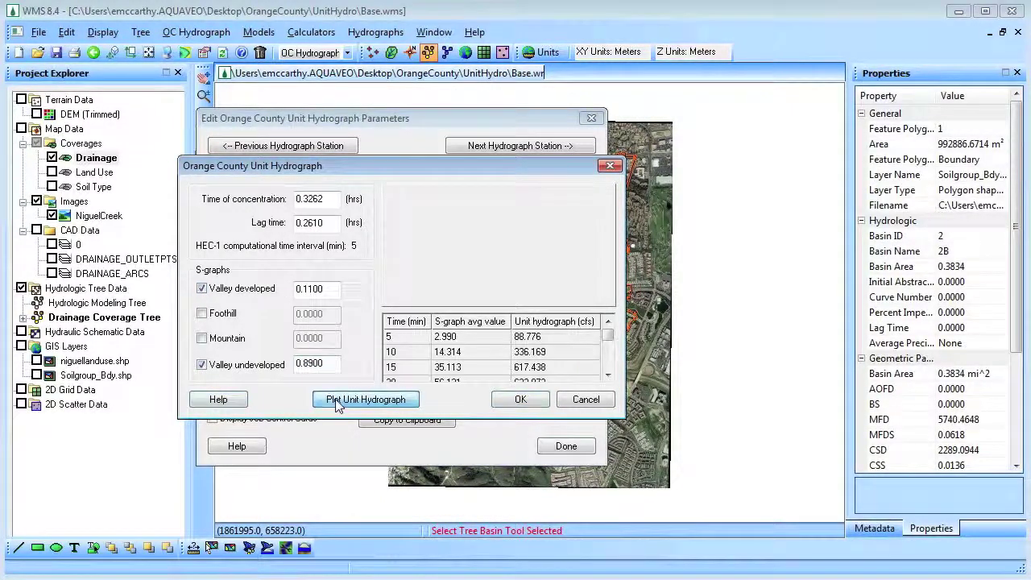
{"action": "left_click", "coordinate": [522, 401]}
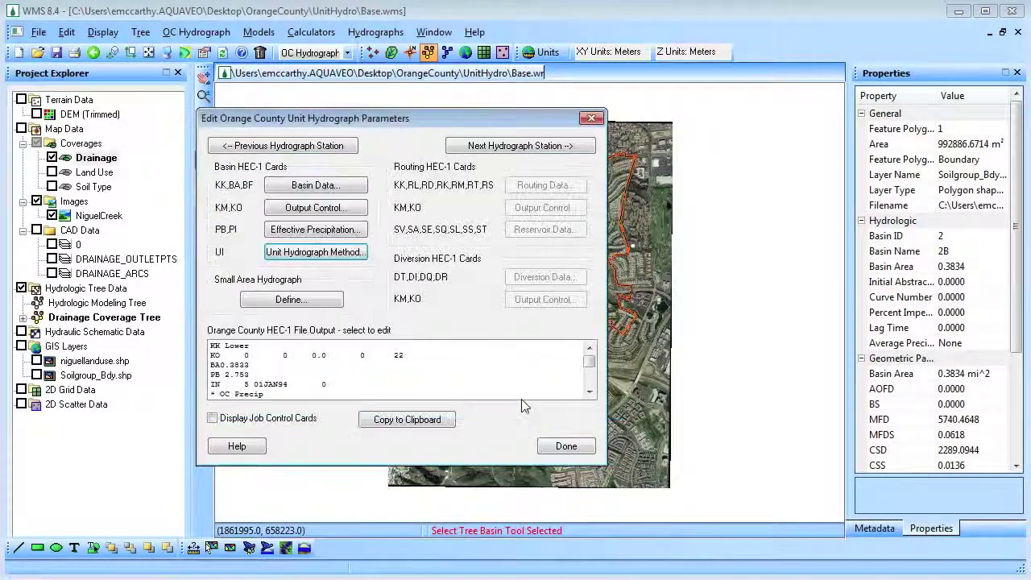
{"action": "left_click", "coordinate": [566, 447]}
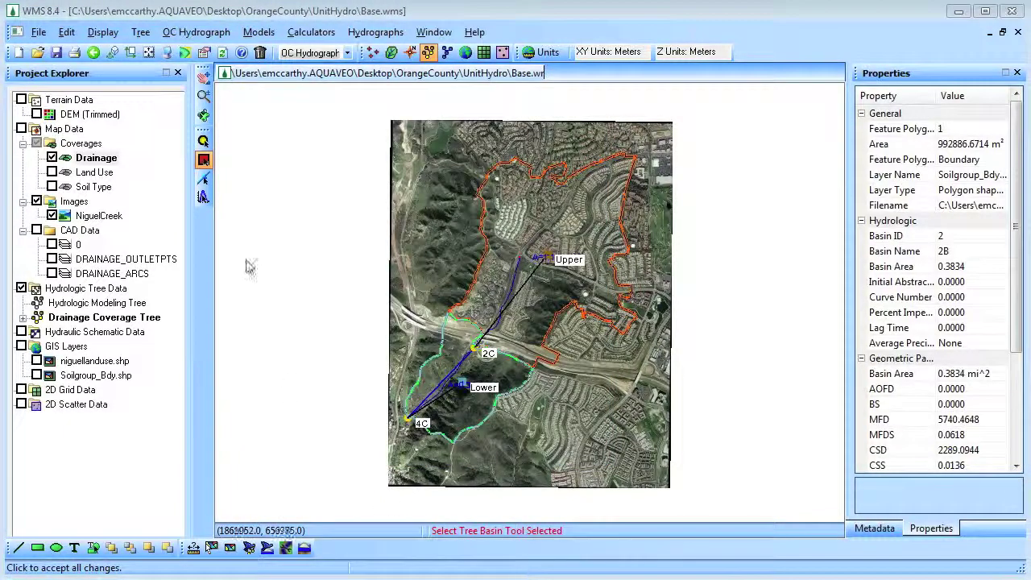
Step: Rename outlet 4C's routing and combining names to 1.16
{"action": "left_click", "coordinate": [204, 143]}
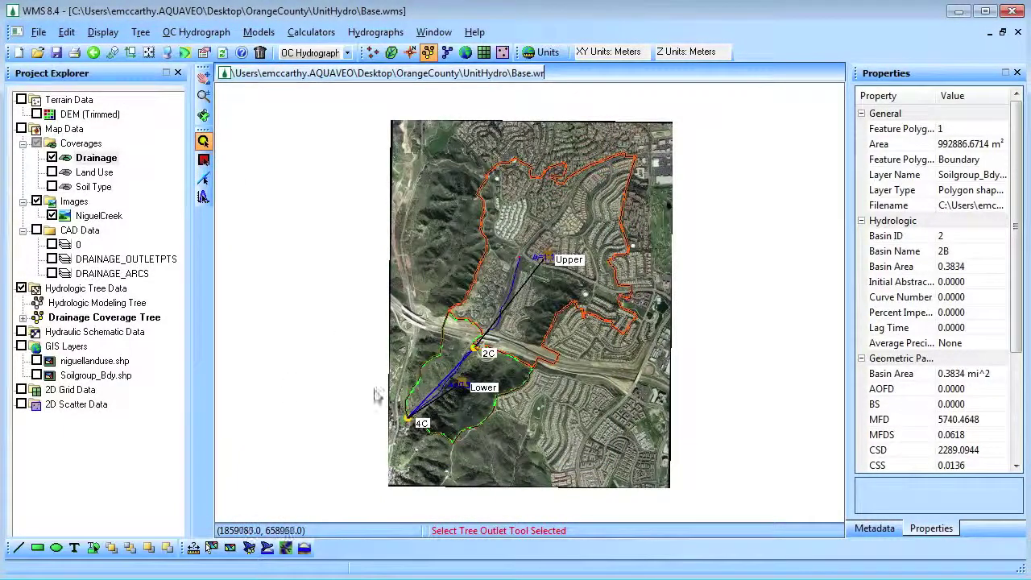
{"action": "double_click", "coordinate": [406, 425]}
{"action": "left_click", "coordinate": [523, 187]}
{"action": "type", "text": "1.16R"}
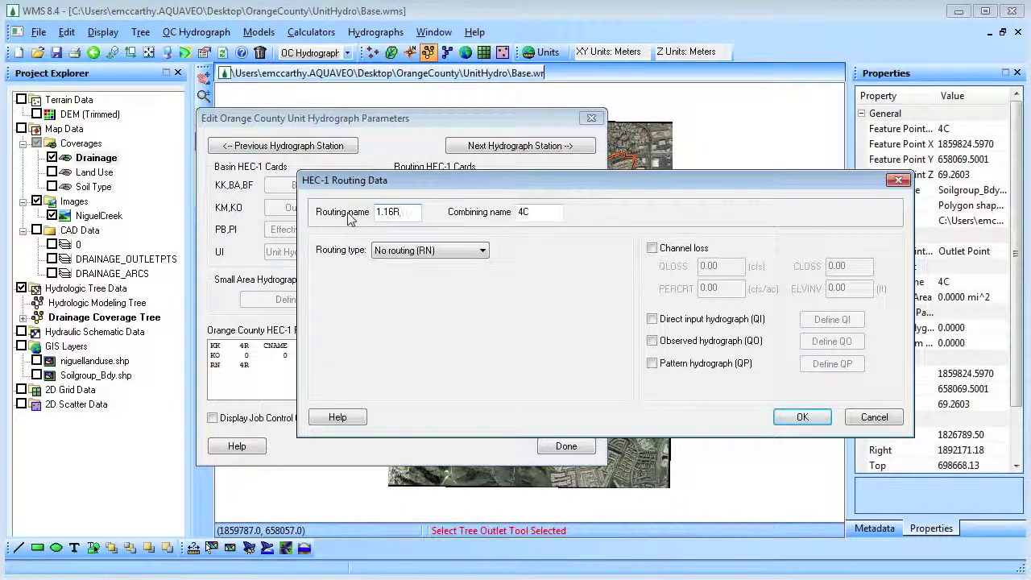
{"action": "key", "text": "Tab"}
{"action": "type", "text": "1"}
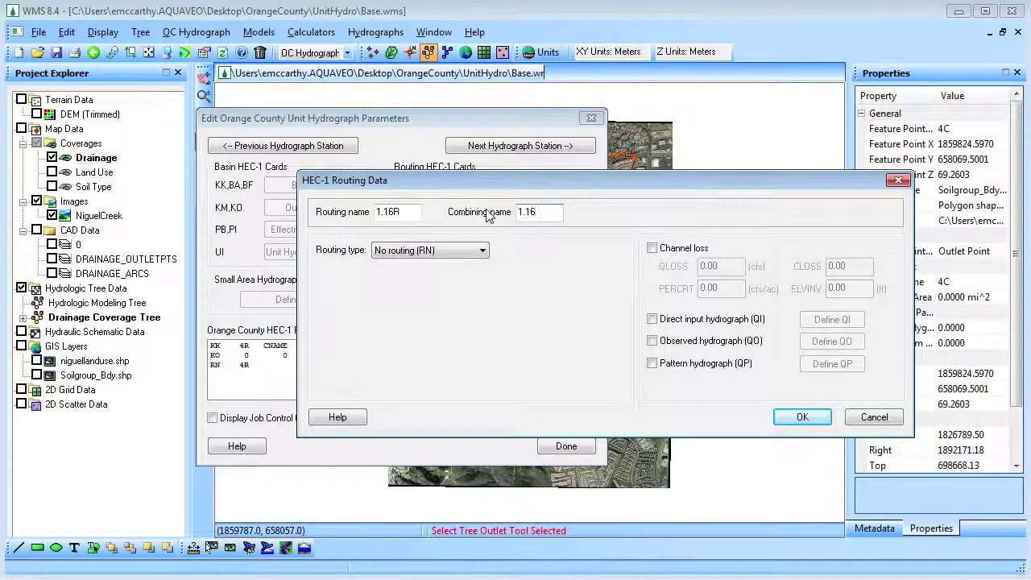
{"action": "left_click", "coordinate": [796, 416]}
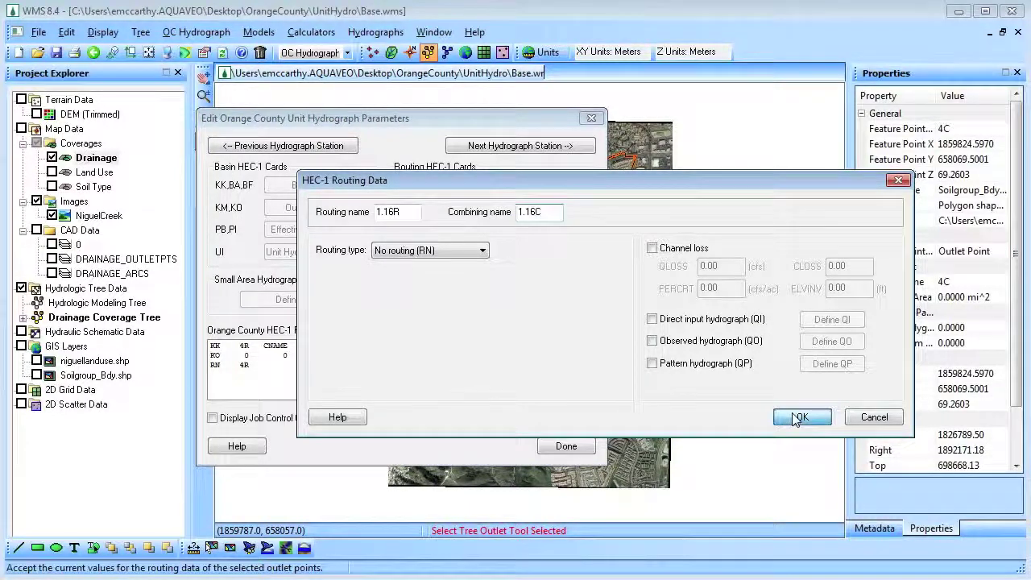
{"action": "left_click", "coordinate": [566, 446]}
Step: Rename outlet 3C's routing and combining names to 1.14
{"action": "double_click", "coordinate": [548, 219]}
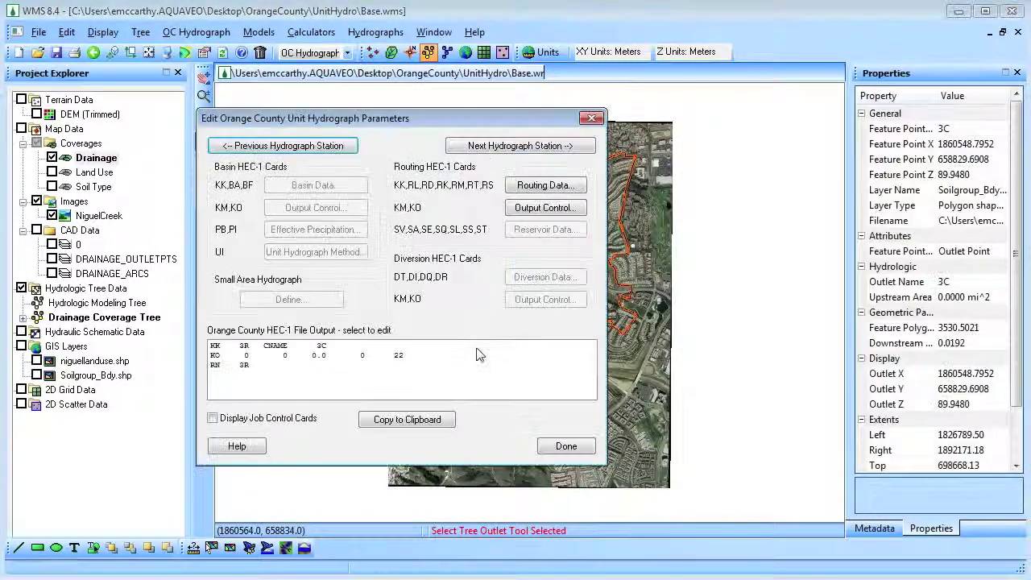
{"action": "left_click", "coordinate": [545, 186]}
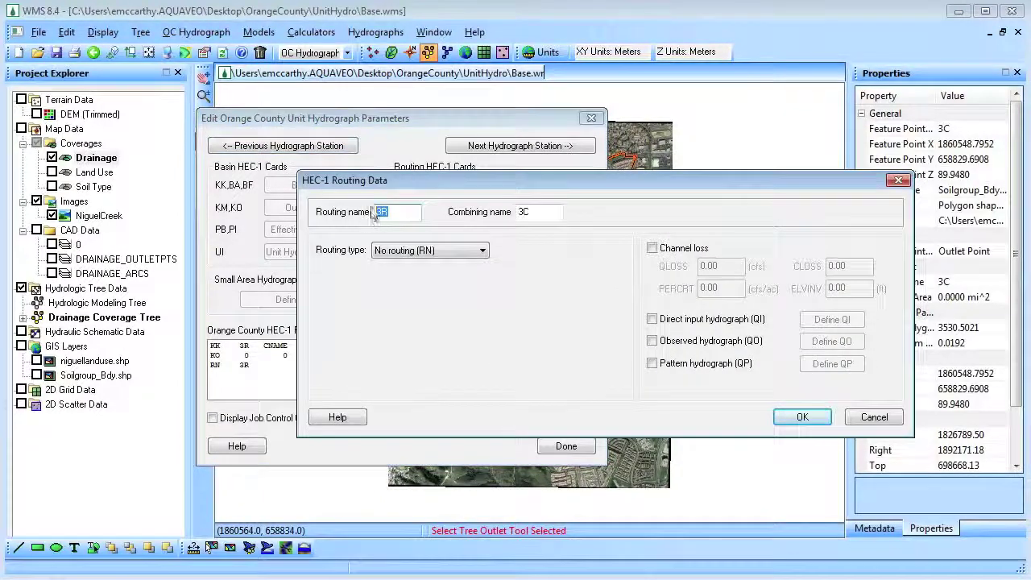
{"action": "key", "text": "Tab"}
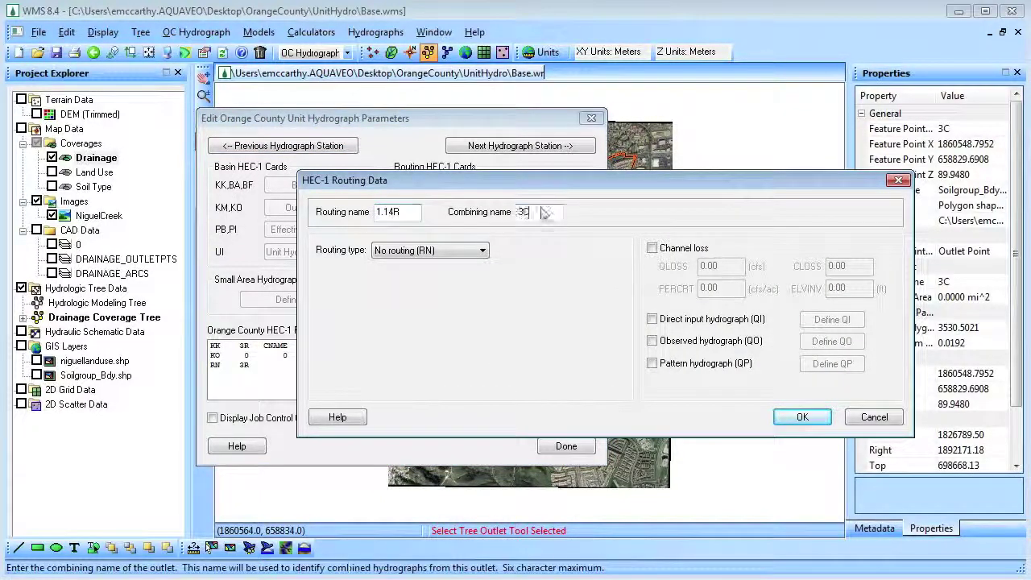
{"action": "type", "text": "1.14"}
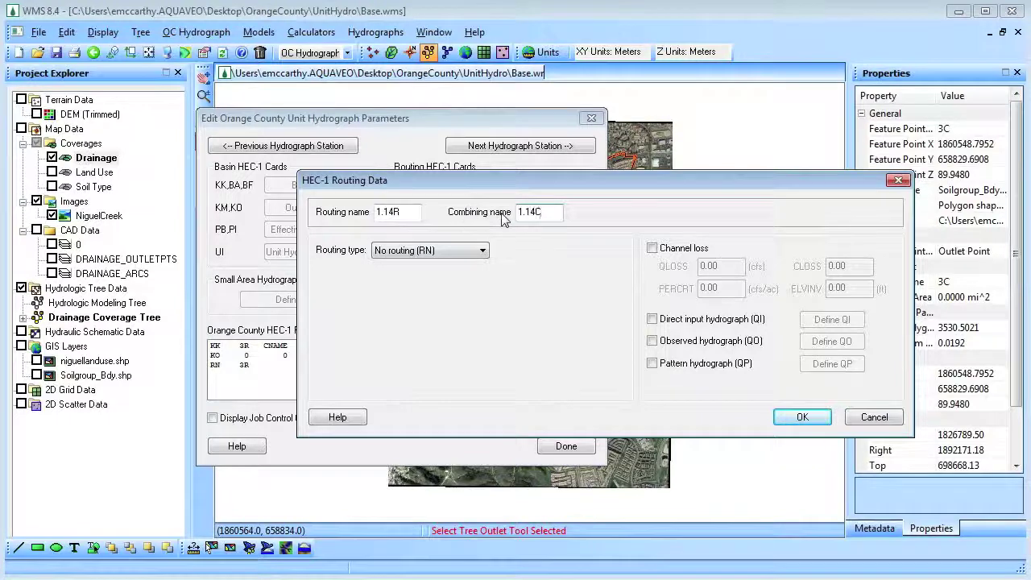
Step: Give reach 1.14R Convex routing with N 0.035, width 1 and Z 5
{"action": "left_click", "coordinate": [451, 250]}
{"action": "left_click", "coordinate": [454, 329]}
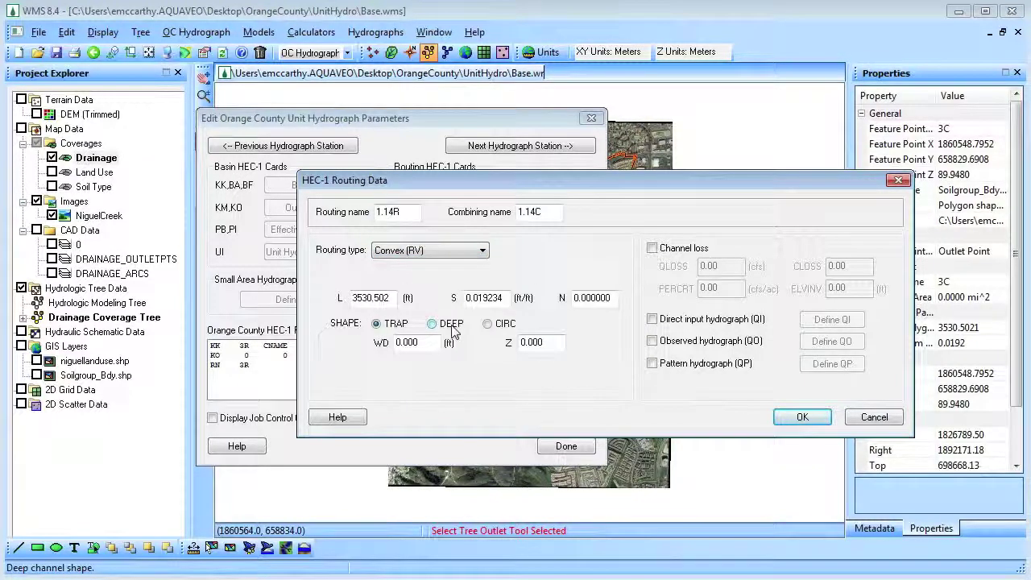
{"action": "left_click_drag", "start_coordinate": [614, 298], "coordinate": [530, 302]}
{"action": "type", "text": ".035"}
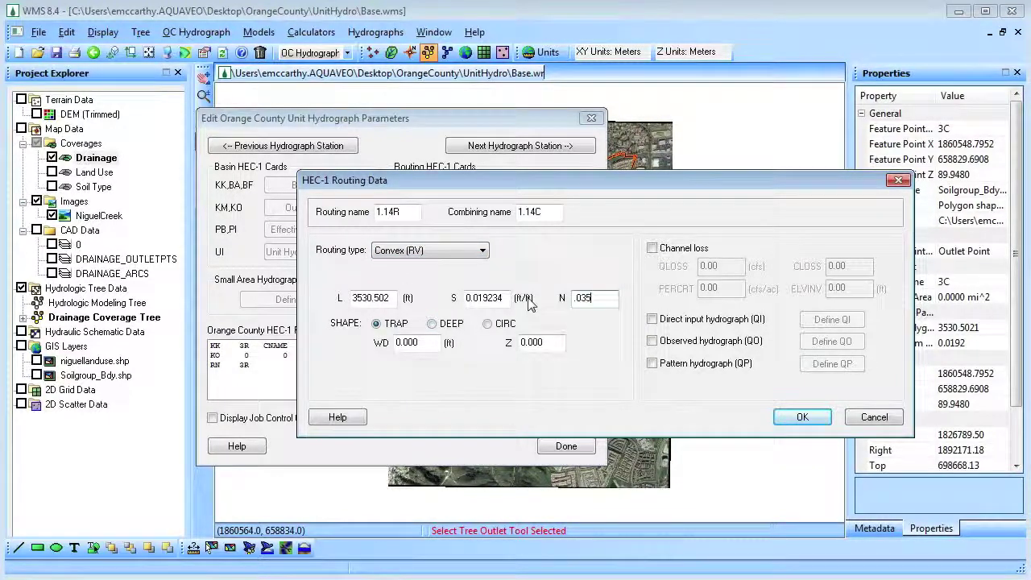
{"action": "left_click_drag", "start_coordinate": [435, 342], "coordinate": [381, 348]}
{"action": "type", "text": "1"}
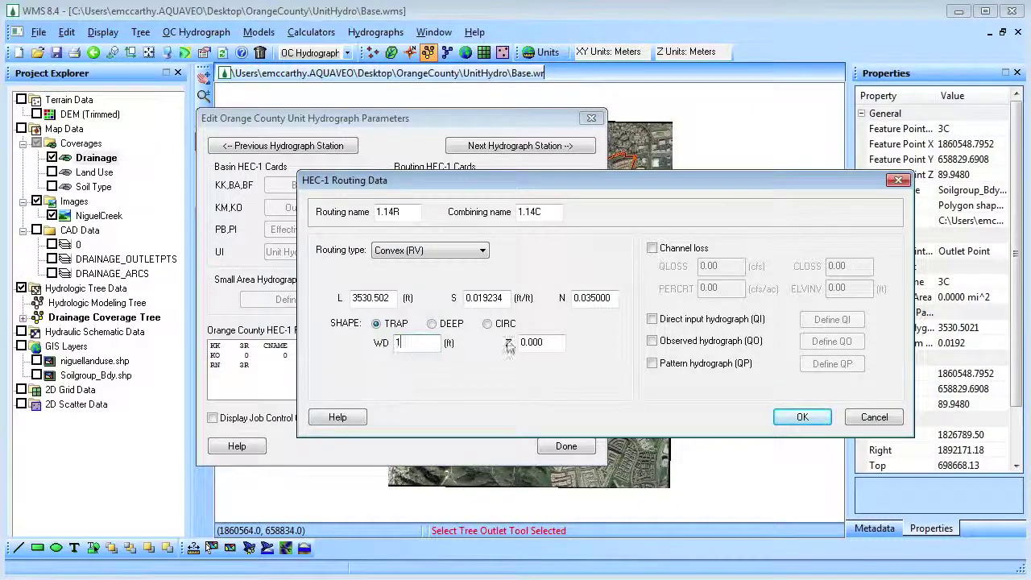
{"action": "left_click_drag", "start_coordinate": [563, 343], "coordinate": [506, 347]}
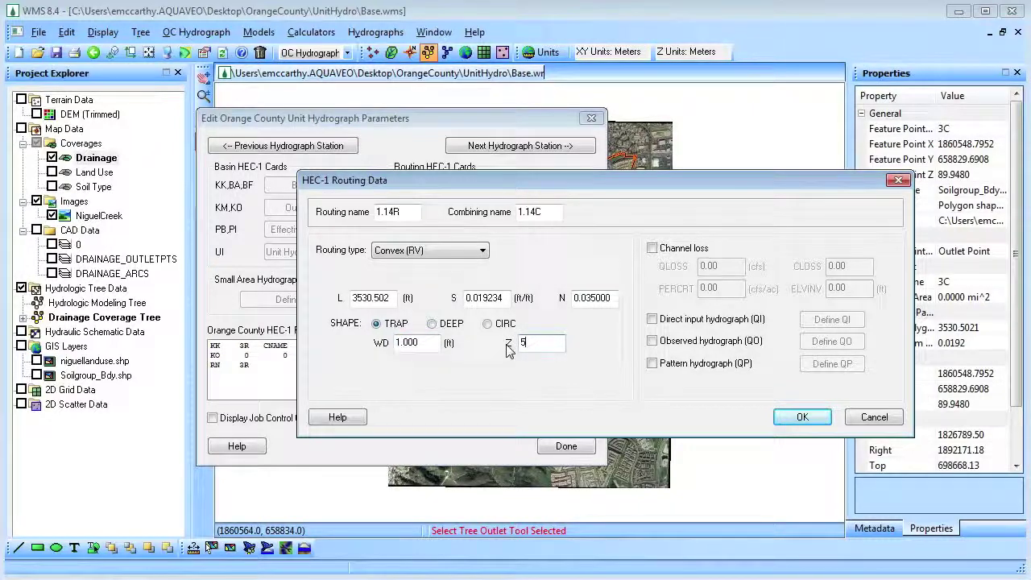
{"action": "left_click", "coordinate": [803, 417]}
{"action": "left_click", "coordinate": [566, 445]}
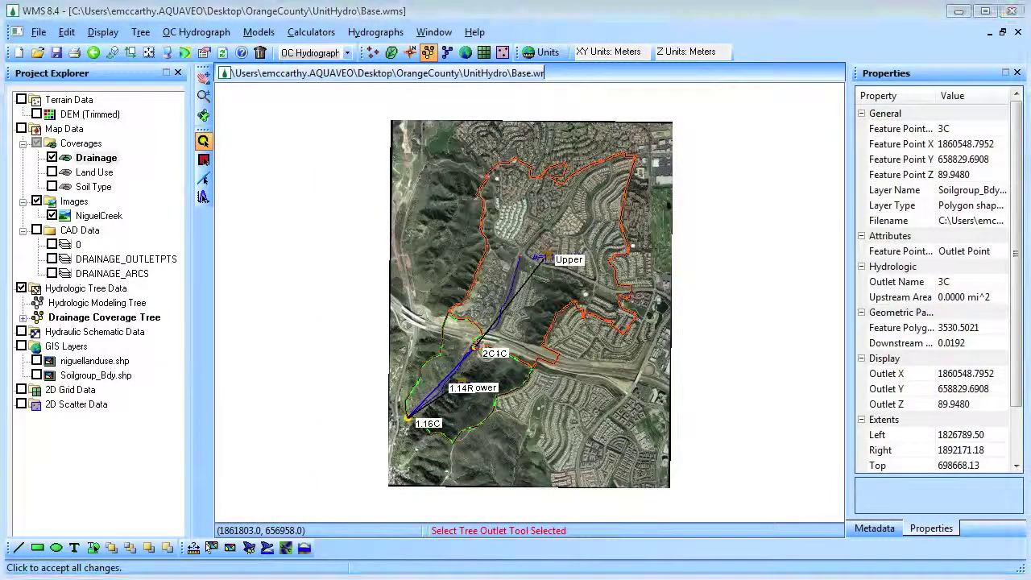
Step: Add a reservoir at outlet 1.14C using reservoir routing with known outflow
{"action": "left_click", "coordinate": [478, 350]}
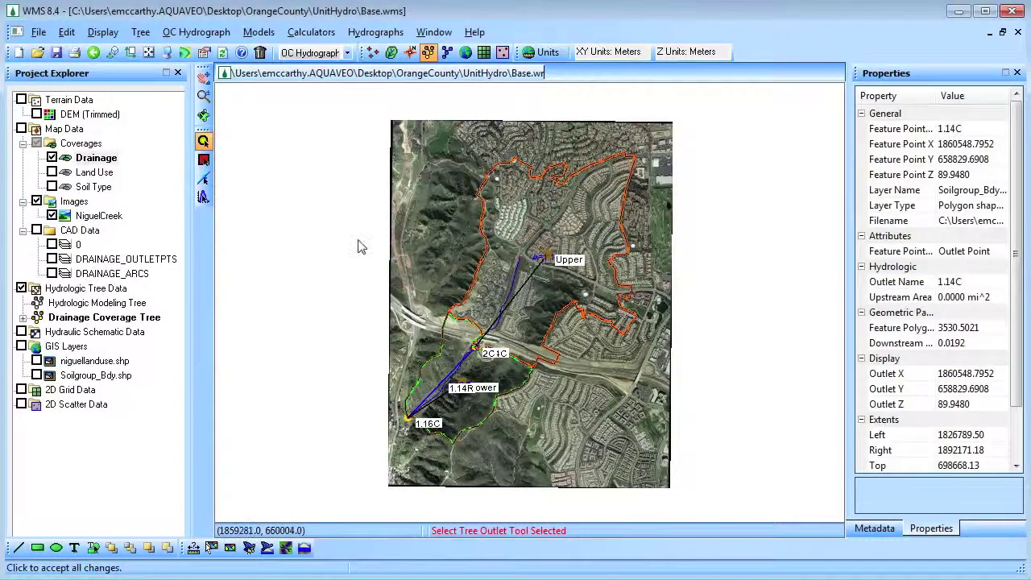
{"action": "left_click", "coordinate": [141, 32]}
{"action": "mouse_move", "coordinate": [163, 52]}
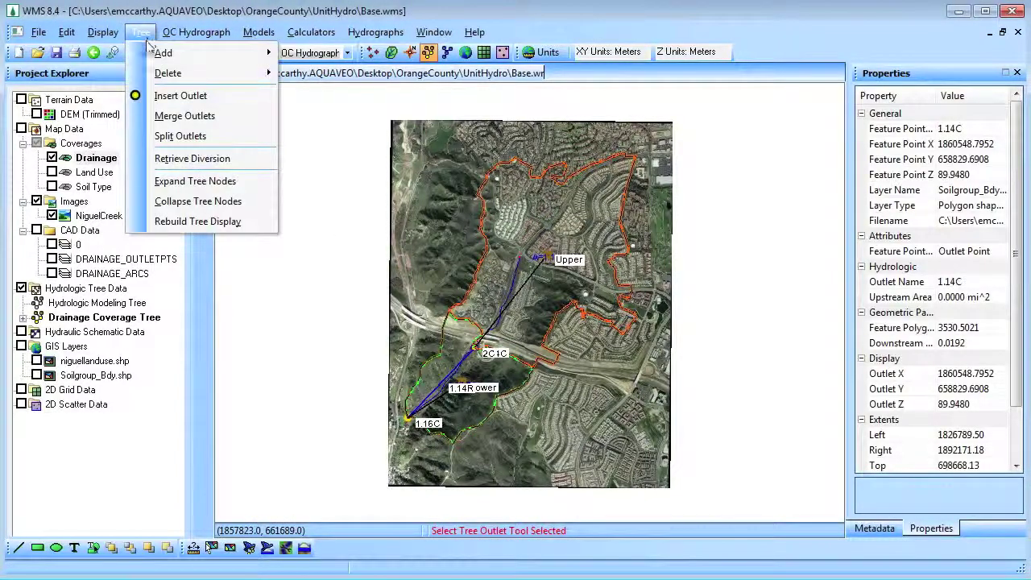
{"action": "left_click", "coordinate": [327, 96]}
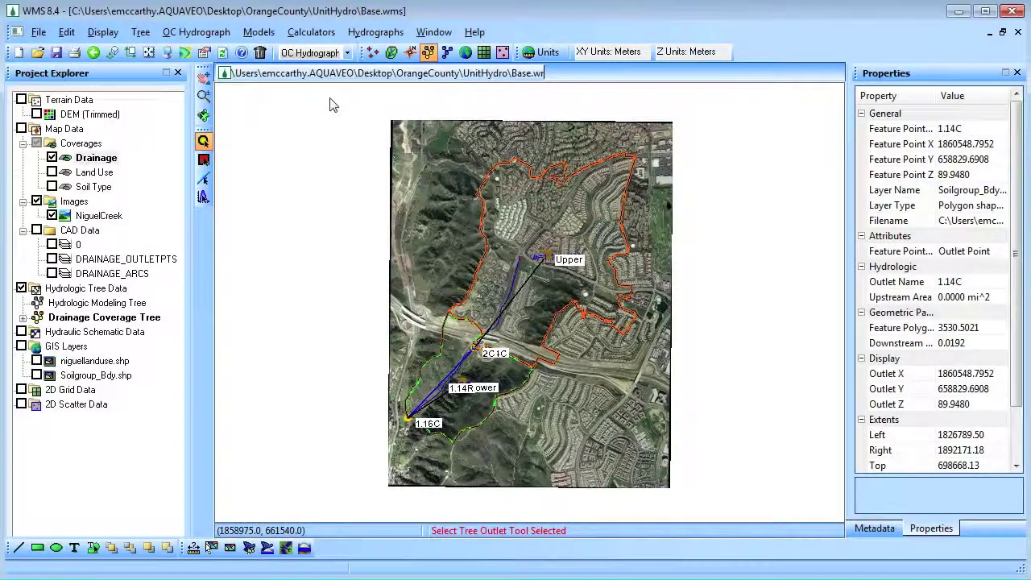
{"action": "double_click", "coordinate": [477, 348]}
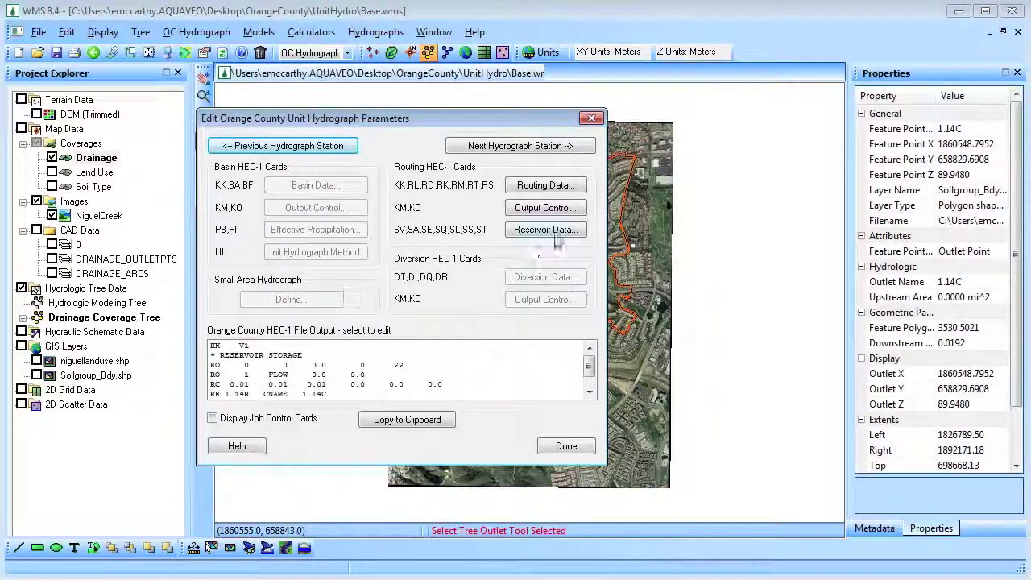
{"action": "left_click", "coordinate": [556, 234]}
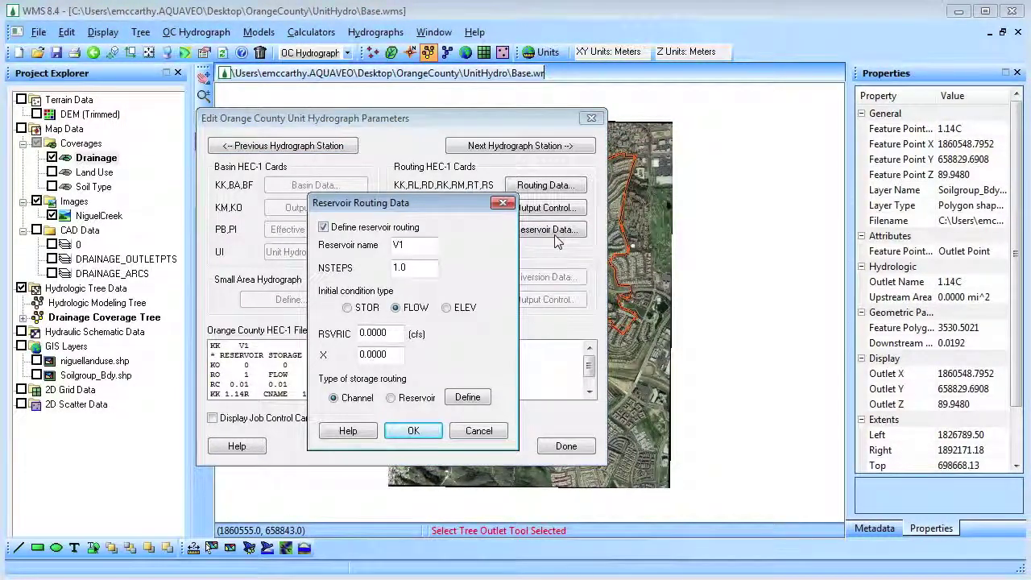
{"action": "left_click", "coordinate": [391, 398]}
{"action": "left_click", "coordinate": [467, 398]}
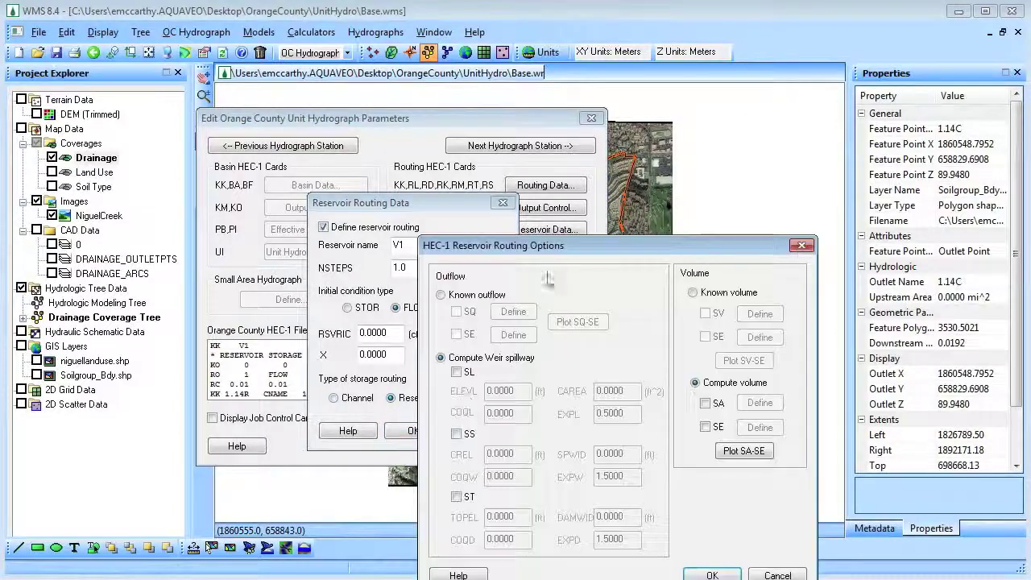
{"action": "left_click_drag", "start_coordinate": [689, 211], "coordinate": [545, 208]}
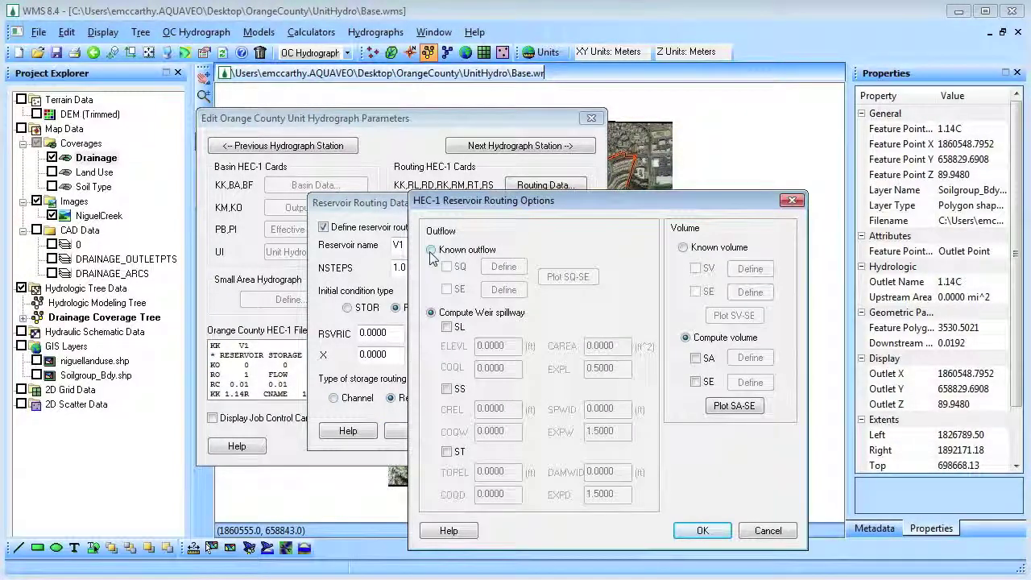
{"action": "left_click", "coordinate": [430, 249]}
Step: Enable and paste in the reservoir's outflow elevation curve
{"action": "left_click", "coordinate": [446, 288]}
{"action": "left_click", "coordinate": [503, 289]}
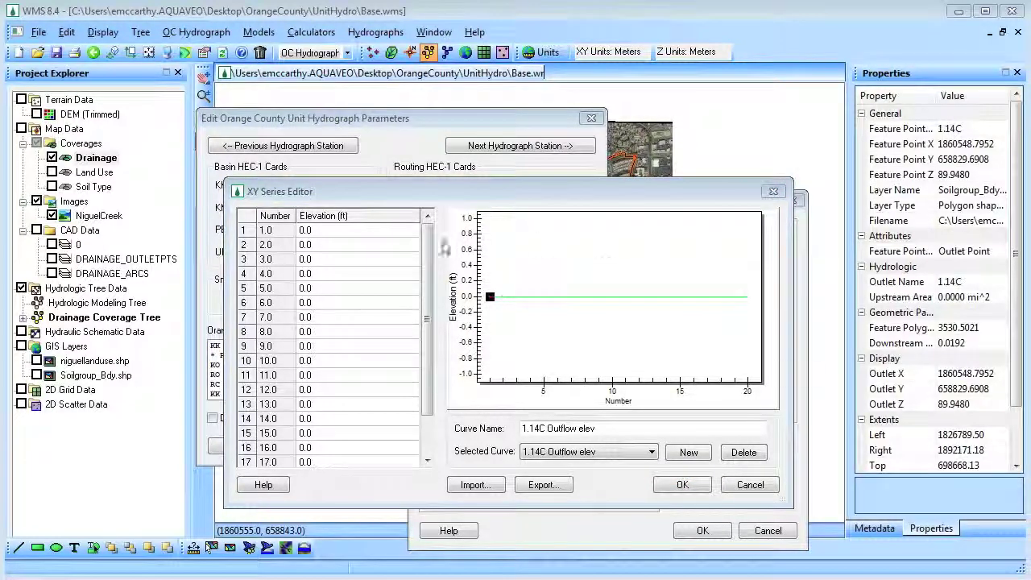
{"action": "left_click", "coordinate": [376, 231]}
{"action": "right_click", "coordinate": [376, 232]}
{"action": "left_click", "coordinate": [414, 277]}
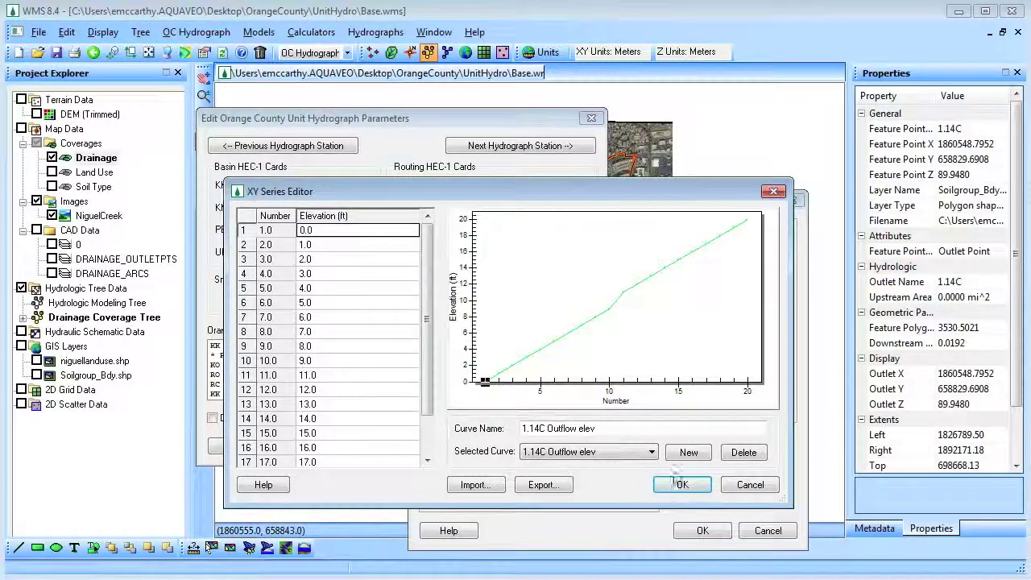
{"action": "left_click", "coordinate": [692, 486]}
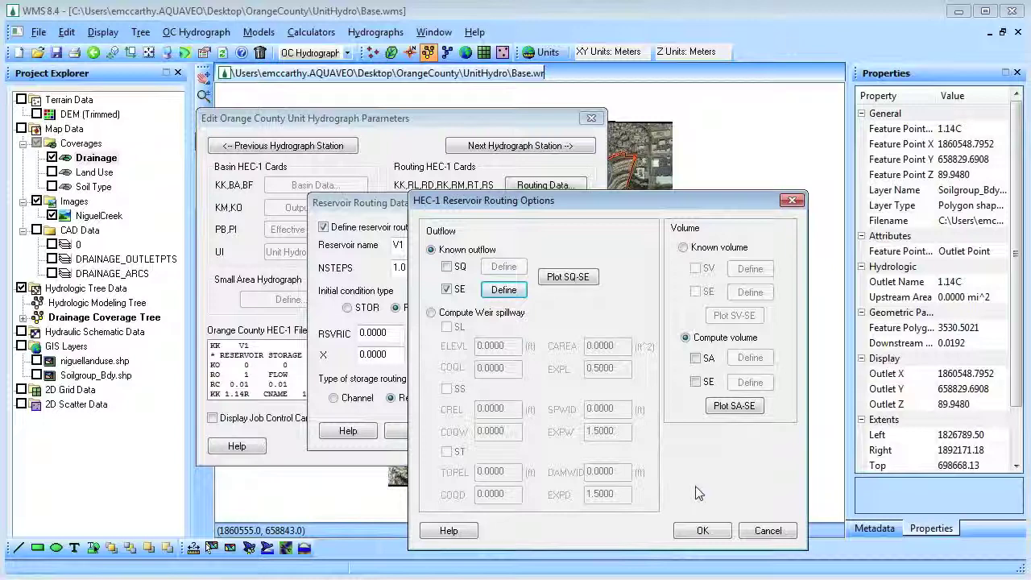
Step: Enable and paste in the known outflow rates, 0 to 477
{"action": "left_click", "coordinate": [447, 267]}
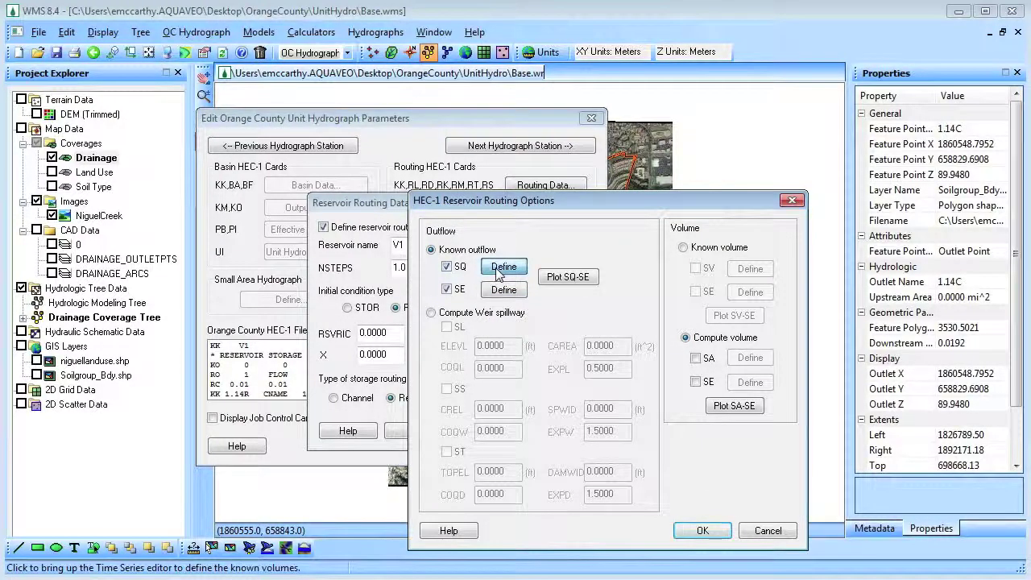
{"action": "left_click", "coordinate": [498, 274]}
{"action": "left_click", "coordinate": [384, 233]}
{"action": "right_click", "coordinate": [383, 234]}
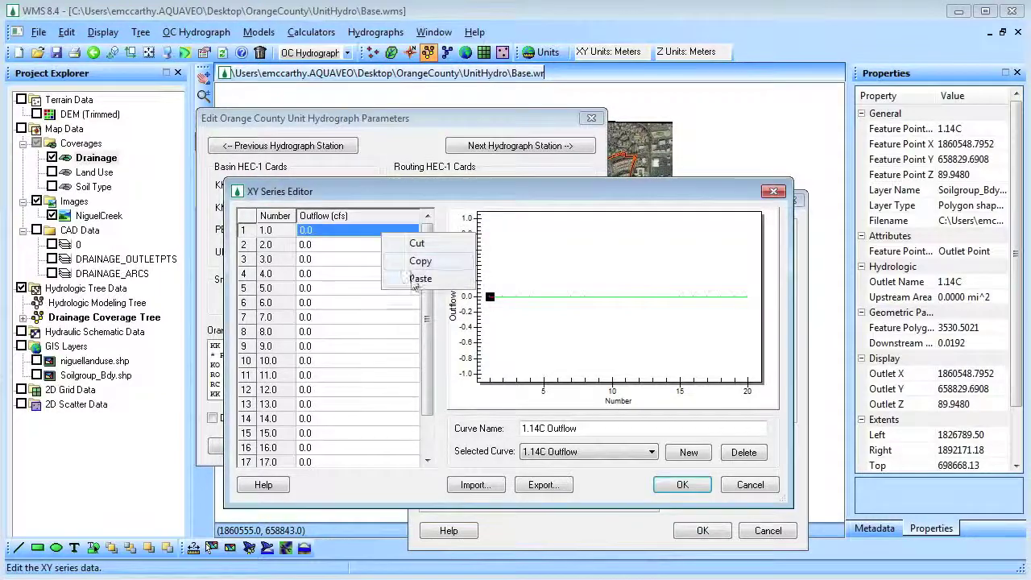
{"action": "left_click", "coordinate": [412, 282]}
{"action": "left_click", "coordinate": [681, 484]}
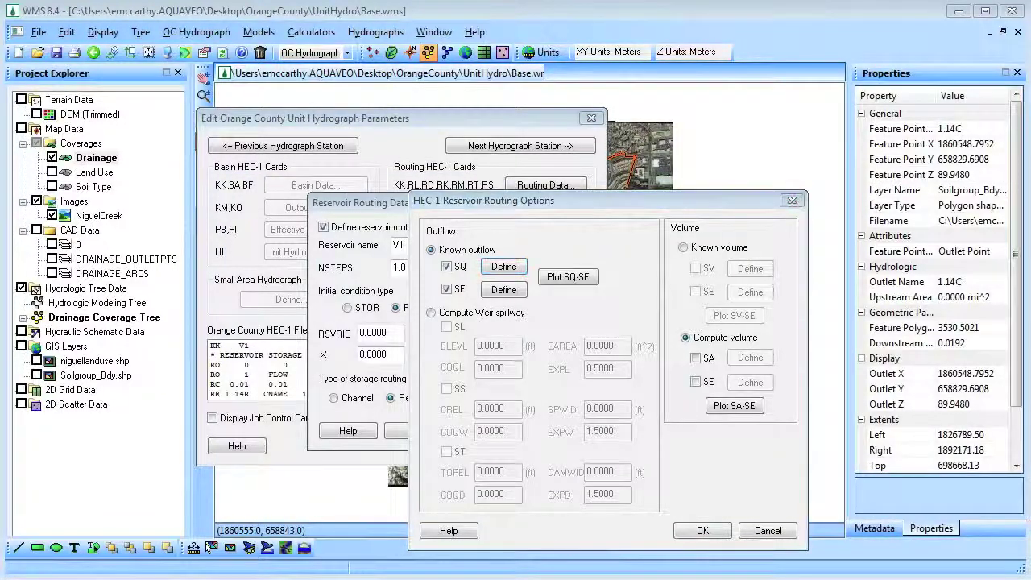
Step: Switch storage to known volume, reusing the outflow elevation curve for storage elevation
{"action": "left_click", "coordinate": [683, 248]}
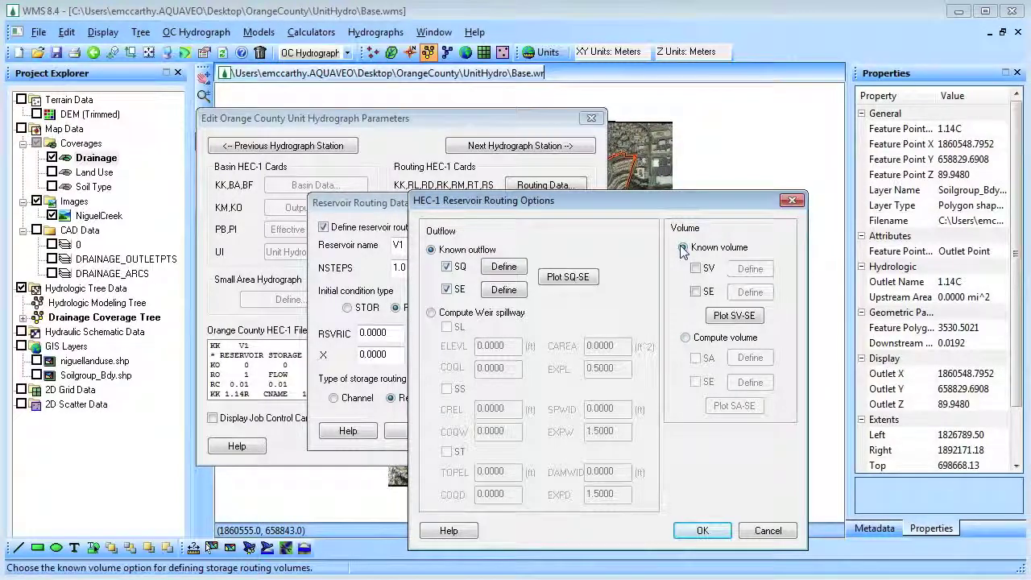
{"action": "left_click", "coordinate": [695, 292]}
{"action": "left_click", "coordinate": [740, 294]}
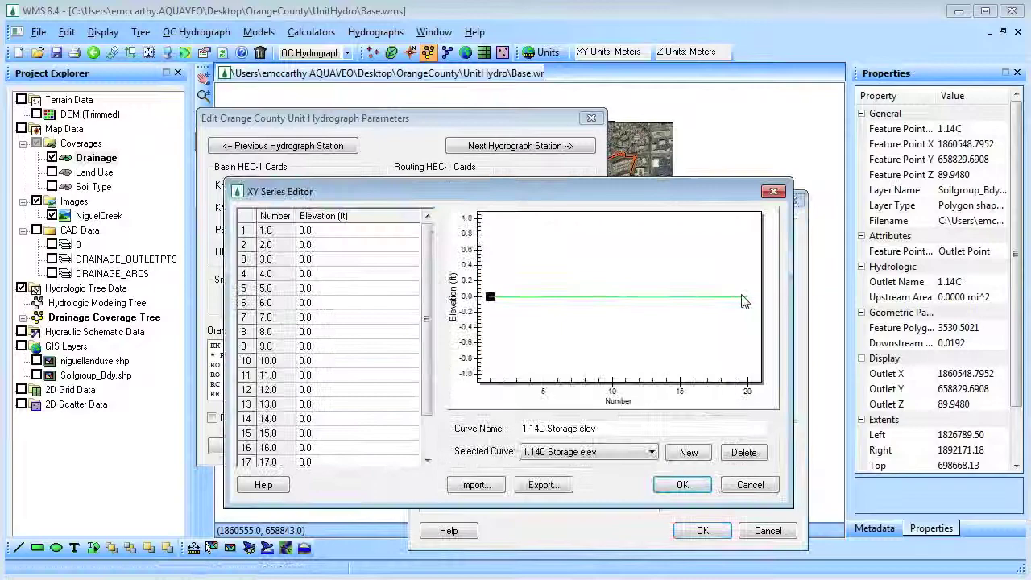
{"action": "left_click", "coordinate": [651, 454]}
{"action": "left_click", "coordinate": [637, 466]}
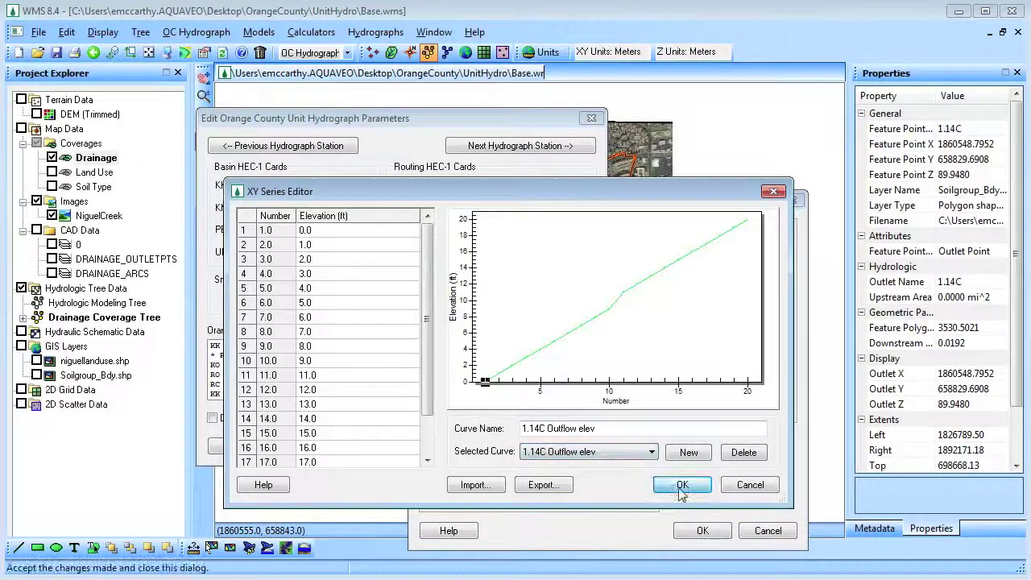
{"action": "left_click", "coordinate": [682, 484]}
Step: Paste storage volumes from 0 to 40 and accept the reservoir routing settings
{"action": "left_click", "coordinate": [750, 292]}
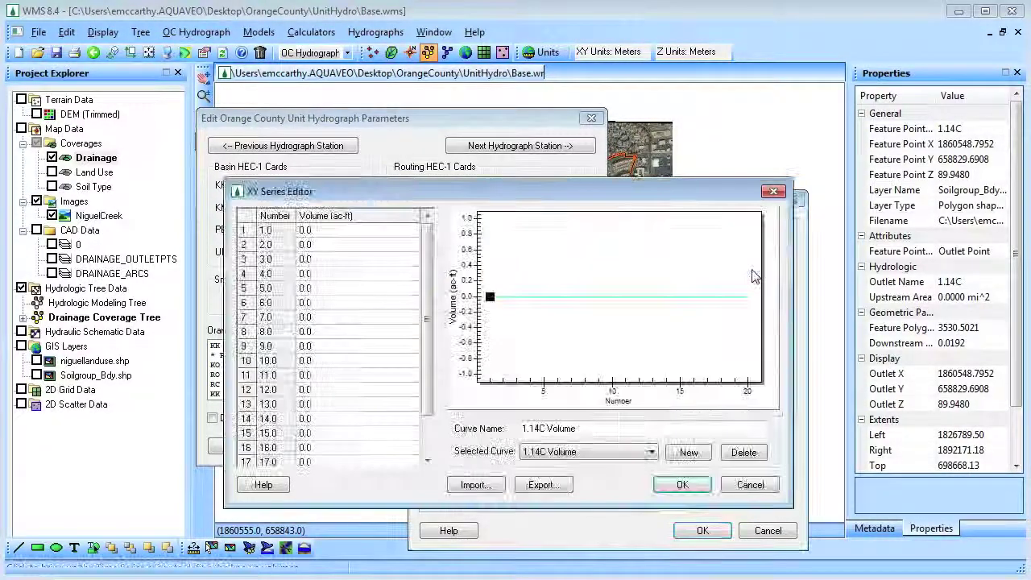
{"action": "left_click", "coordinate": [355, 216]}
{"action": "right_click", "coordinate": [399, 233]}
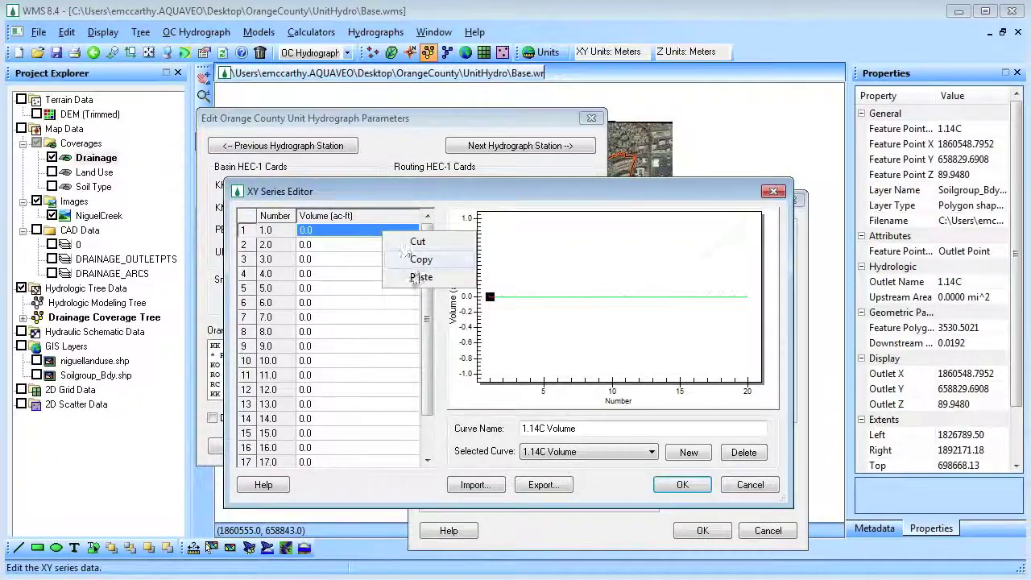
{"action": "left_click", "coordinate": [417, 270]}
{"action": "left_click", "coordinate": [682, 484]}
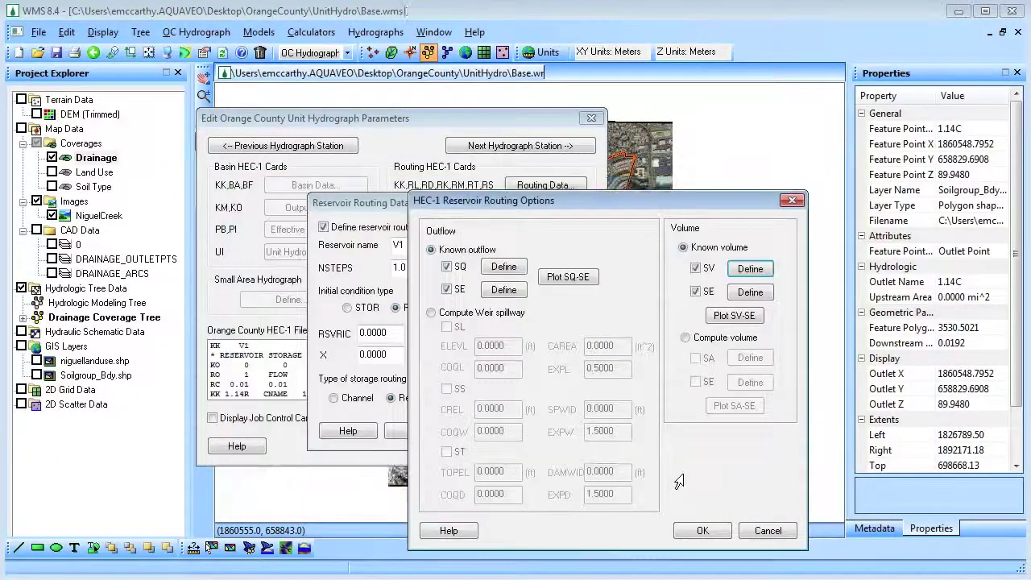
{"action": "left_click", "coordinate": [701, 530]}
{"action": "left_click", "coordinate": [408, 431]}
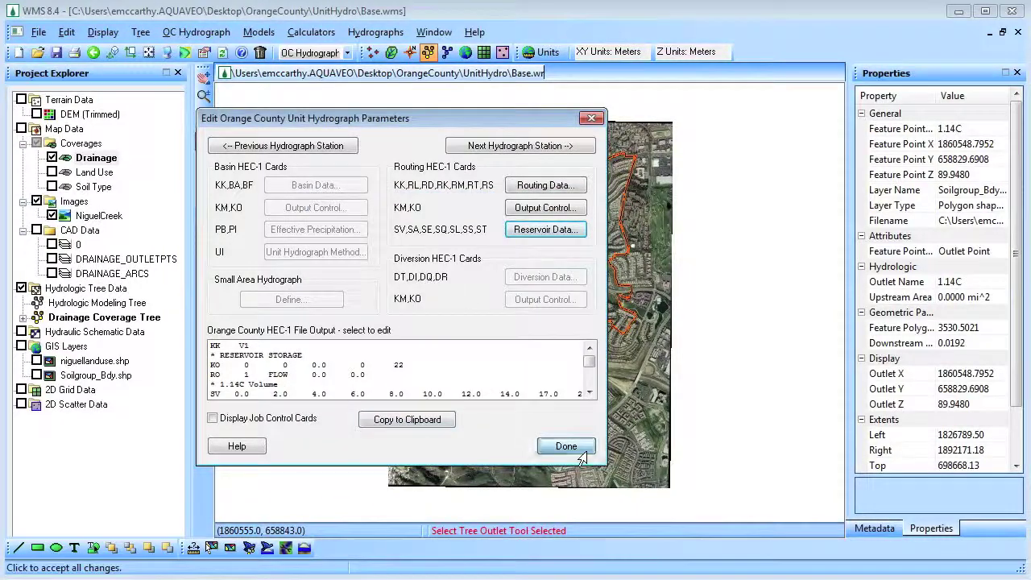
{"action": "left_click", "coordinate": [567, 446]}
Step: Run the OC Hydrograph HEC-1 simulation with input saved as Solution.hc1 and read the results
{"action": "left_click", "coordinate": [196, 31]}
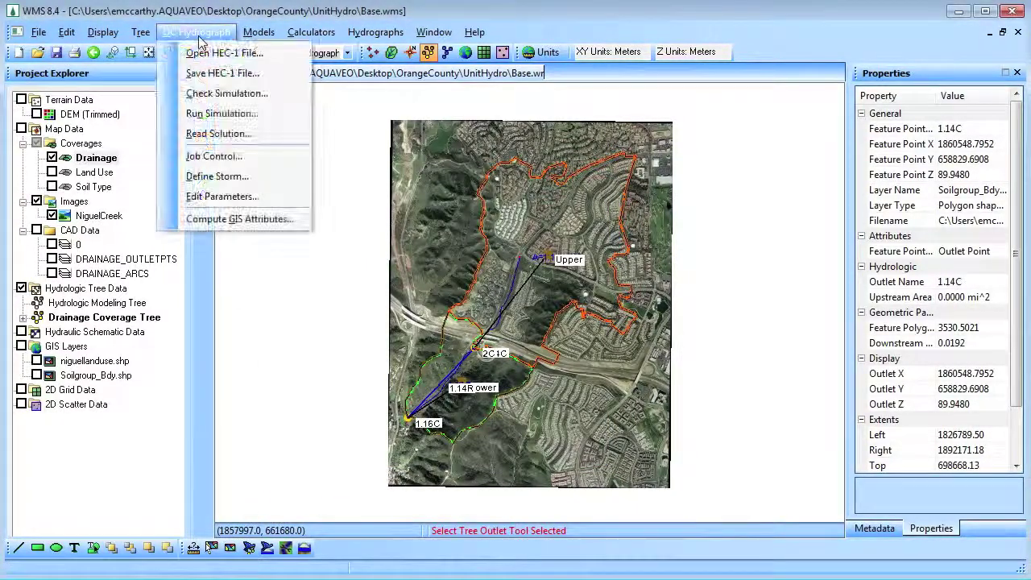
{"action": "left_click", "coordinate": [216, 113]}
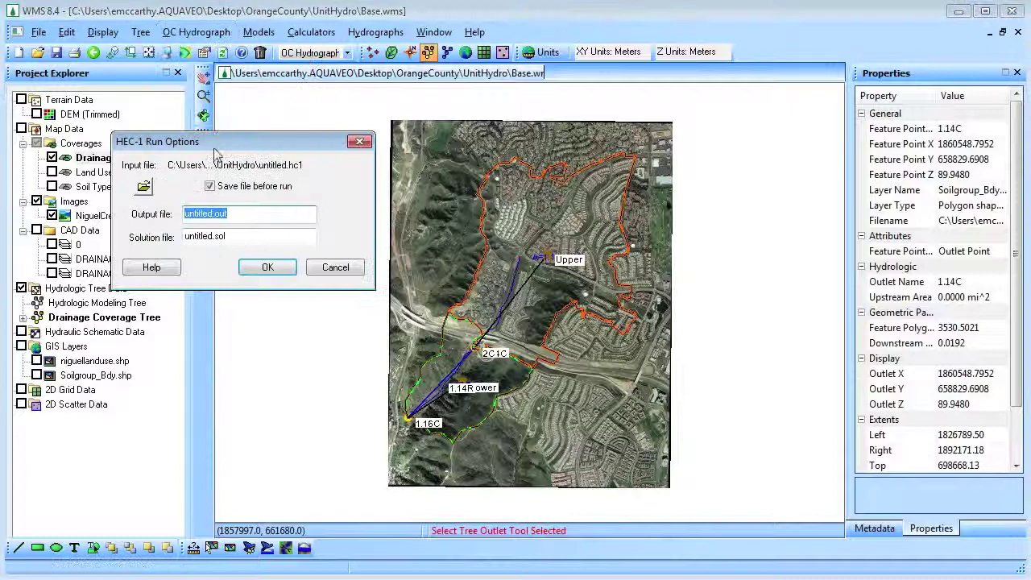
{"action": "left_click", "coordinate": [142, 179]}
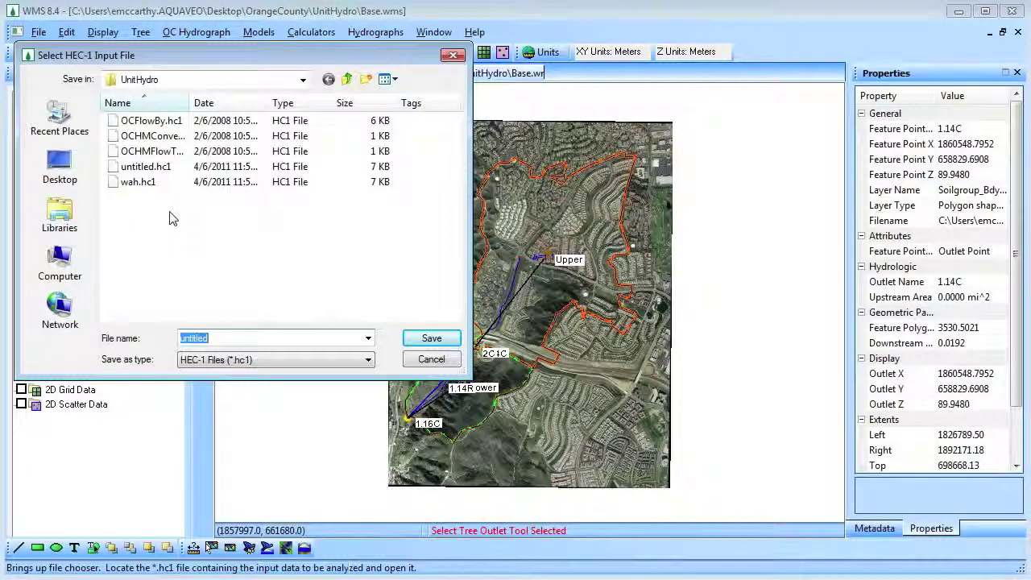
{"action": "type", "text": "Solution"}
{"action": "left_click", "coordinate": [432, 338]}
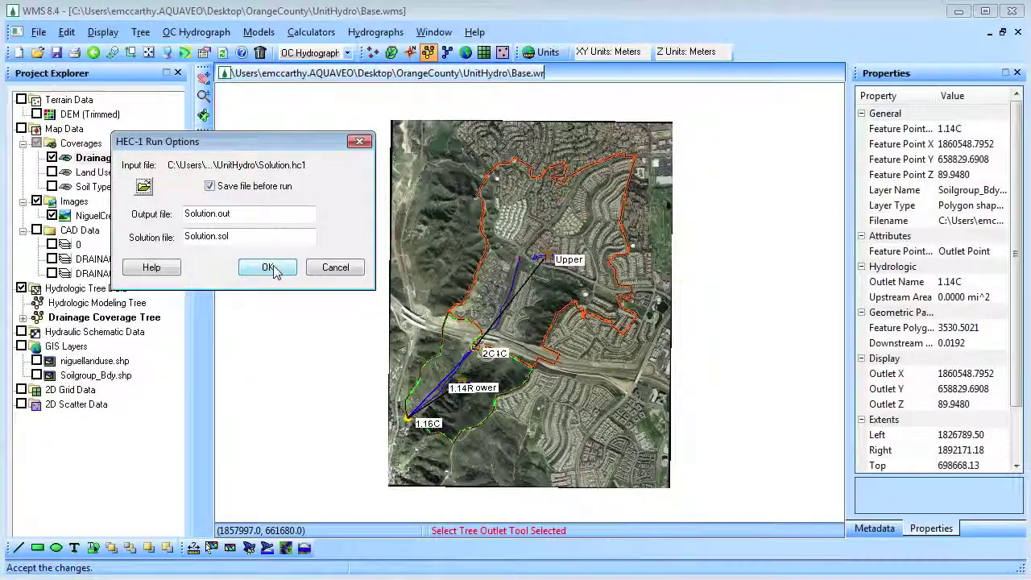
{"action": "left_click", "coordinate": [270, 268]}
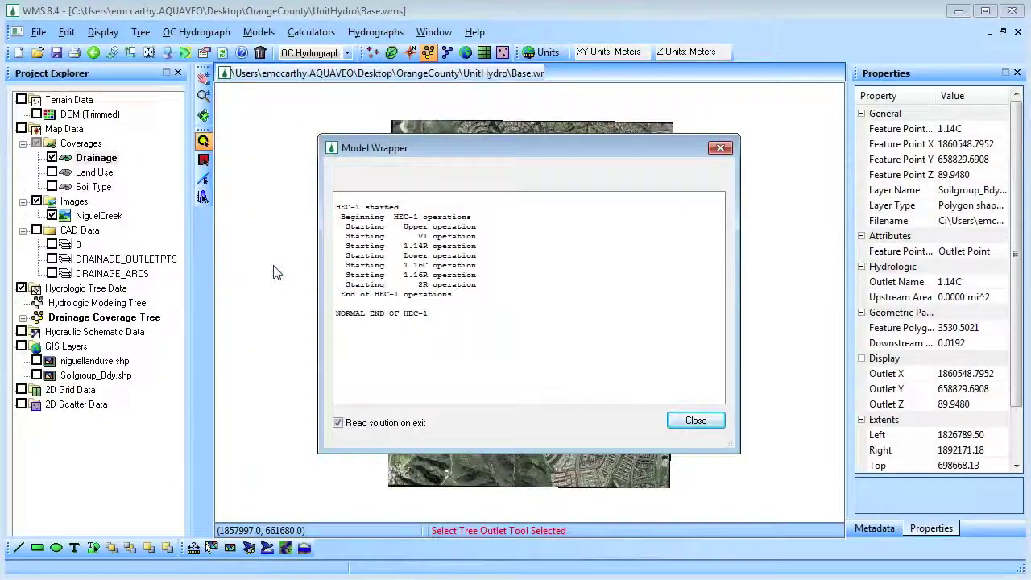
{"action": "left_click", "coordinate": [695, 420]}
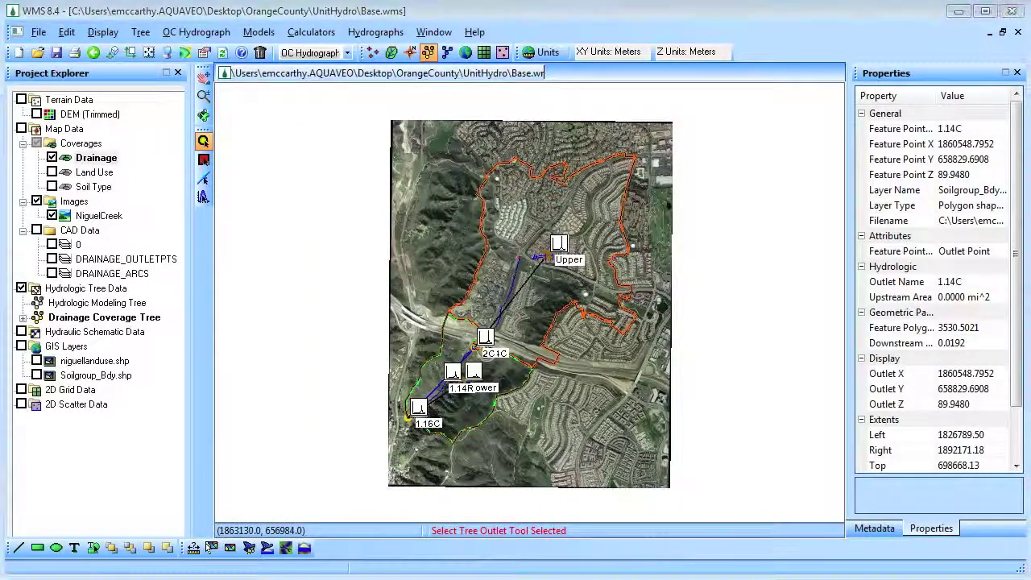